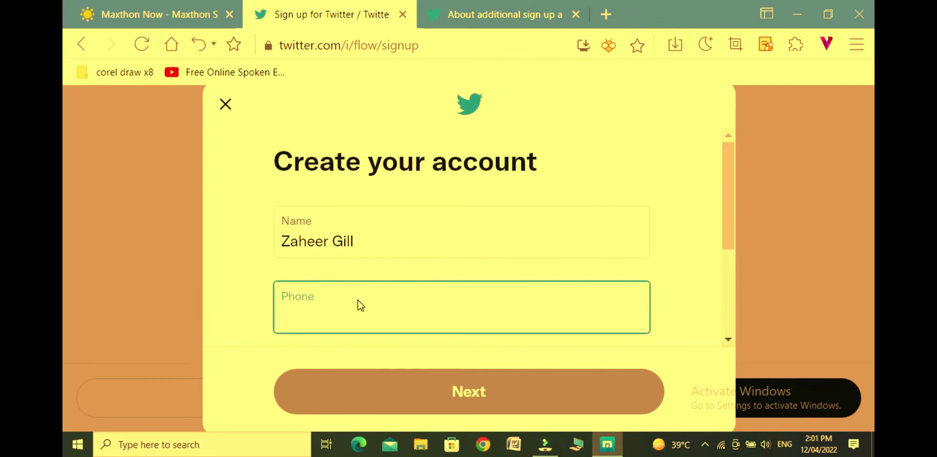
- Enter the mobile phone number with country code, correcting the mistyped first digit
scroll(358, 299, down, 3)
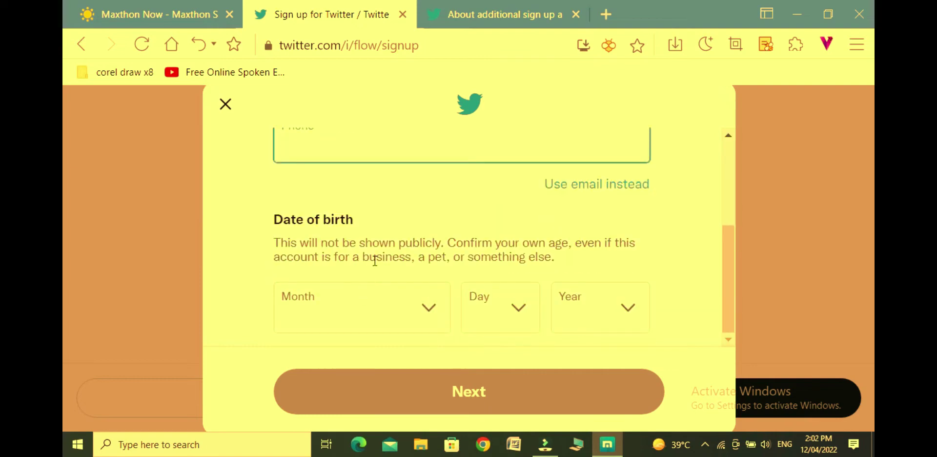
scroll(375, 262, up, 2)
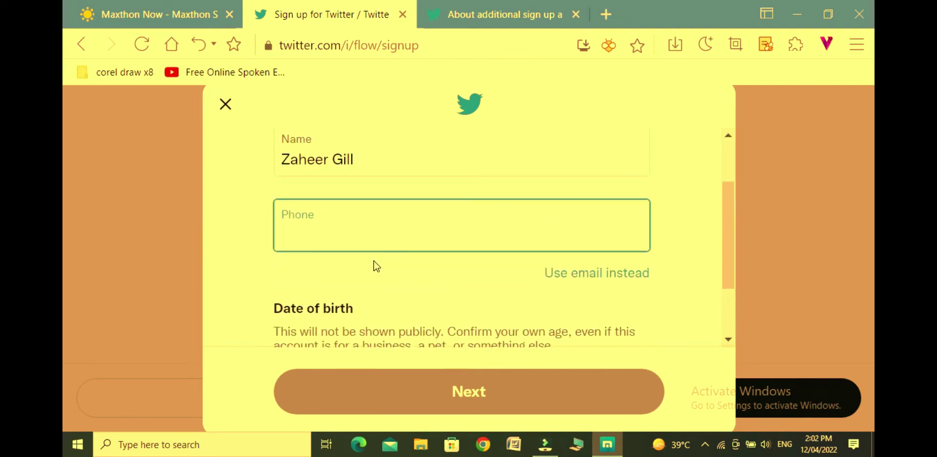
text(0)
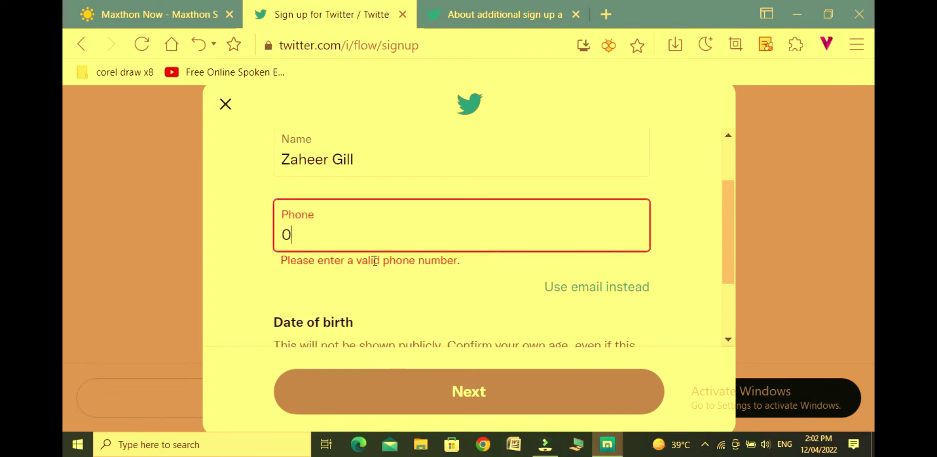
key(BackSpace)
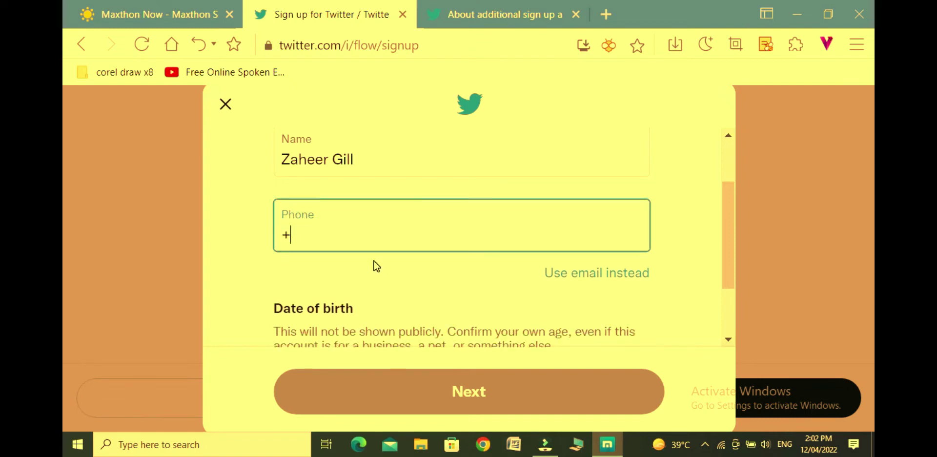
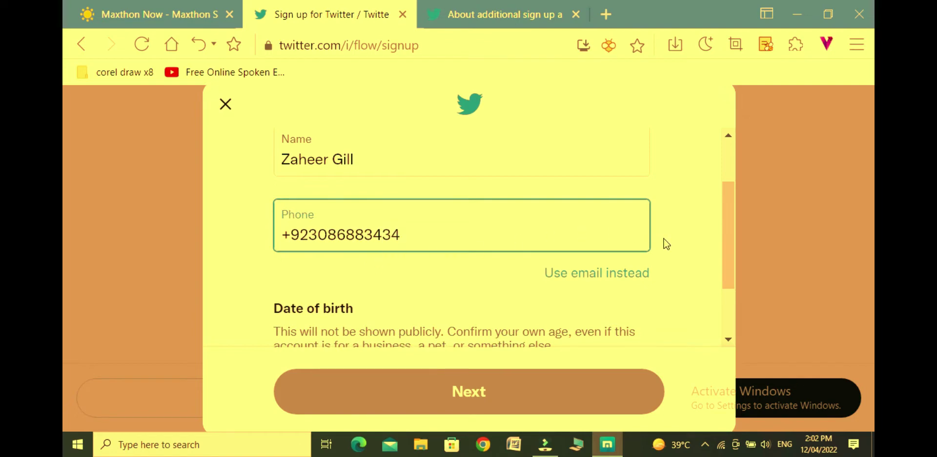
scroll(667, 244, down, 2)
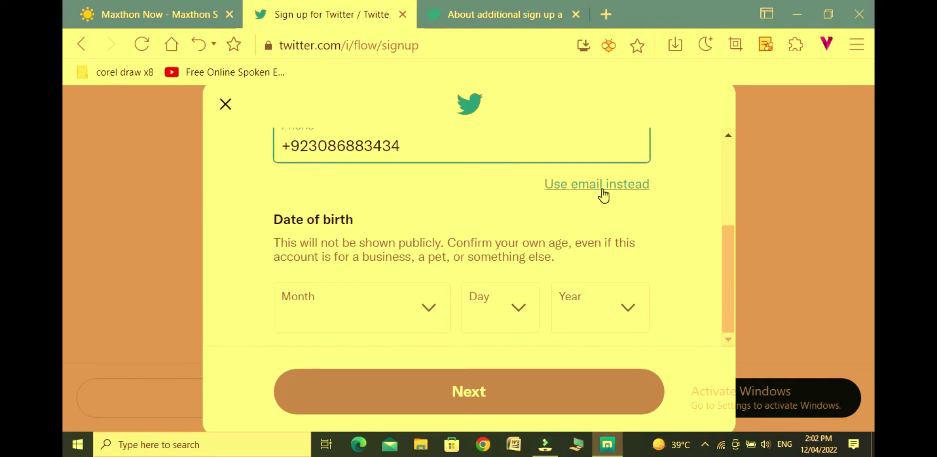
- Pick September, 3 and 1991 as the birth month, day and year, then continue
click(428, 309)
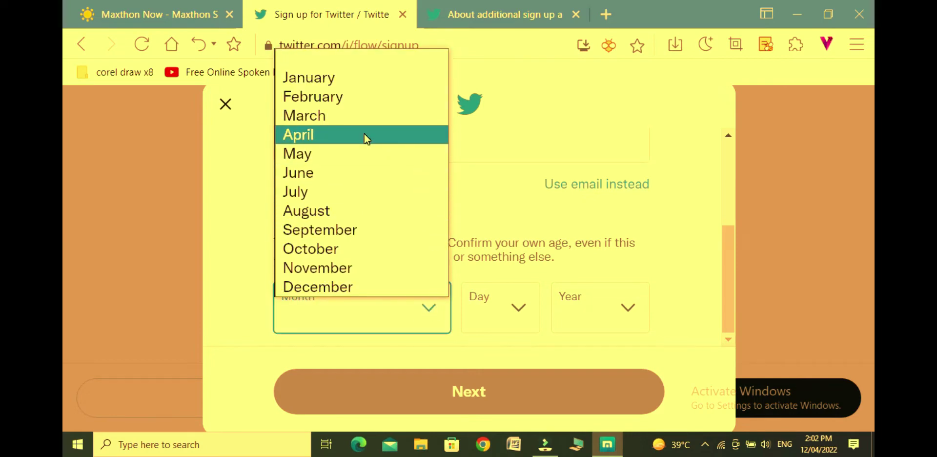
click(351, 228)
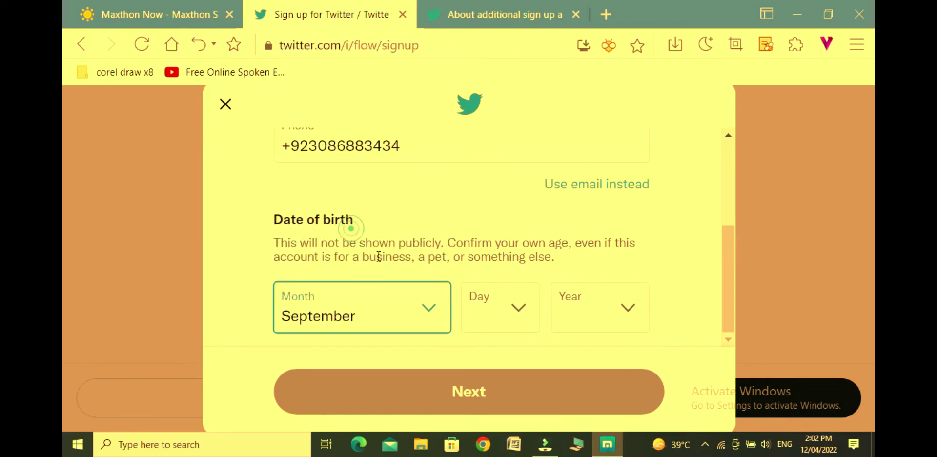
click(512, 310)
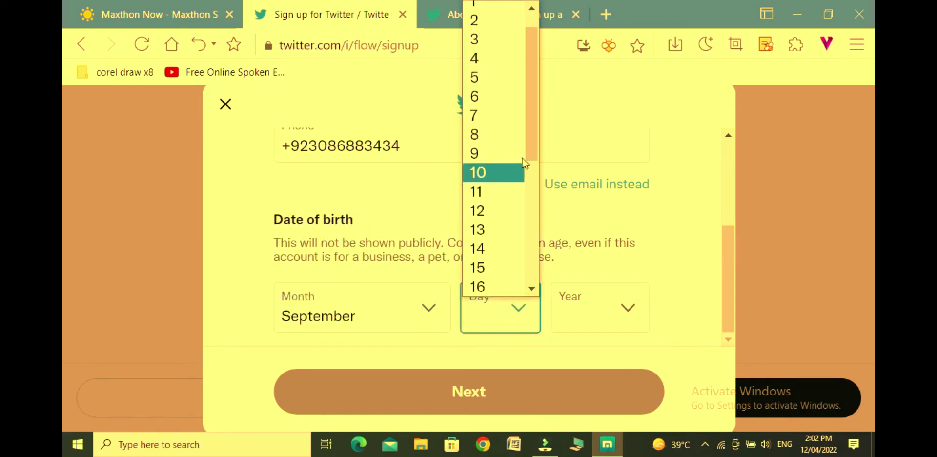
click(502, 43)
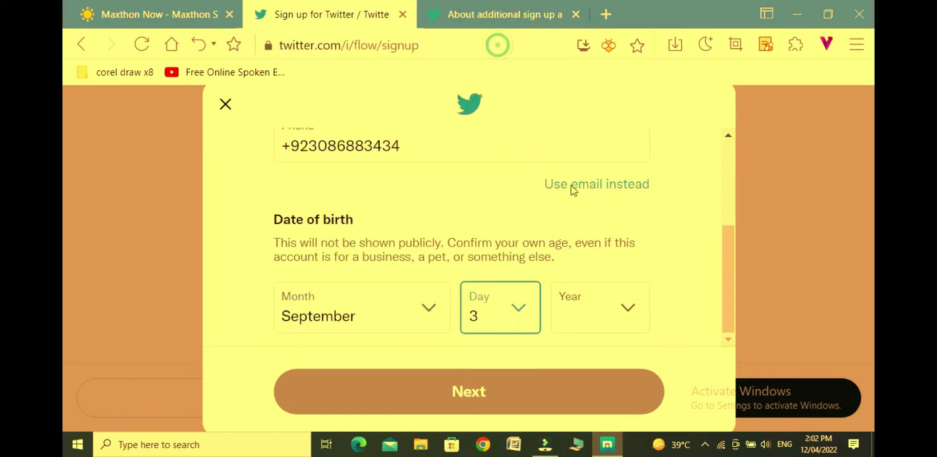
click(627, 308)
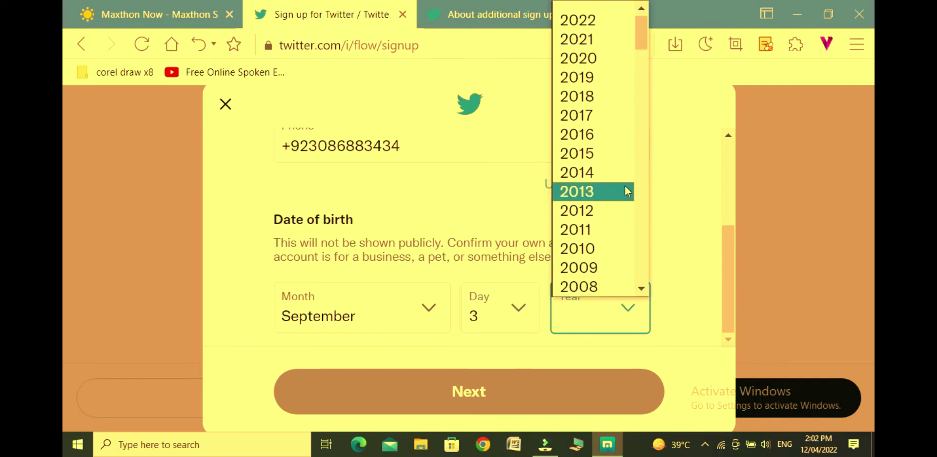
scroll(625, 188, down, 6)
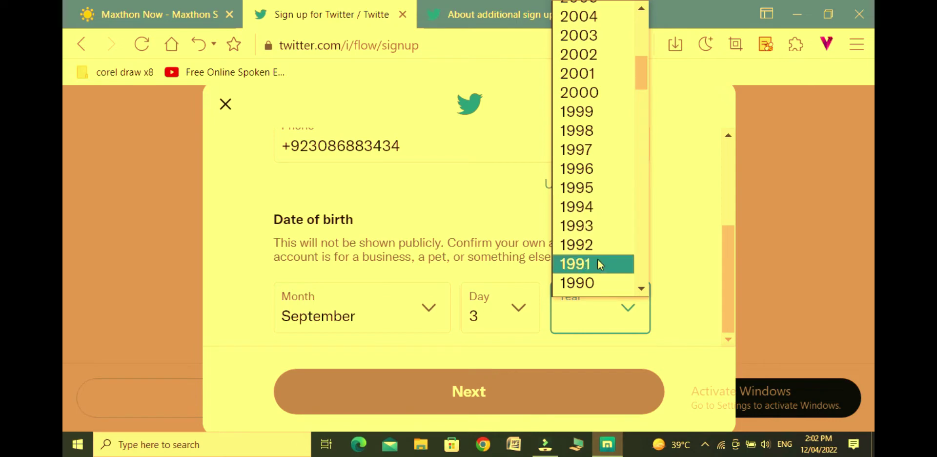
click(604, 263)
click(520, 404)
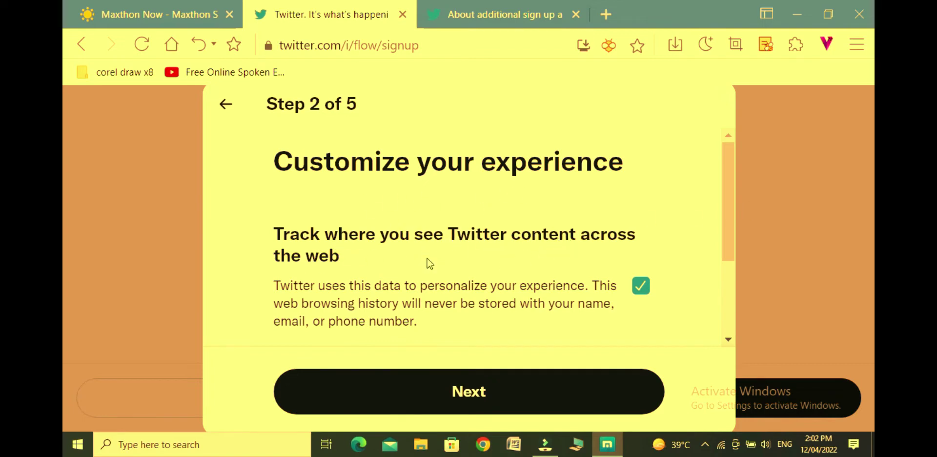
- Accept the Customize your experience step, review the Step 3 account summary and sign up
scroll(364, 261, down, 3)
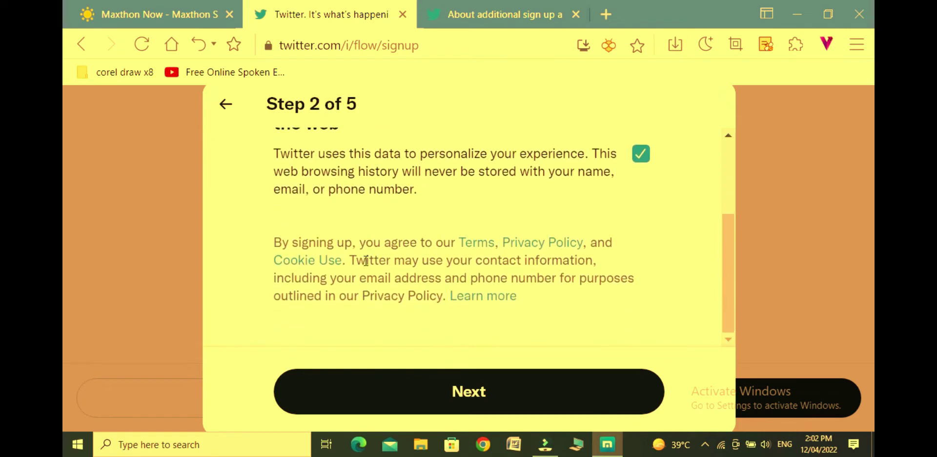
click(488, 404)
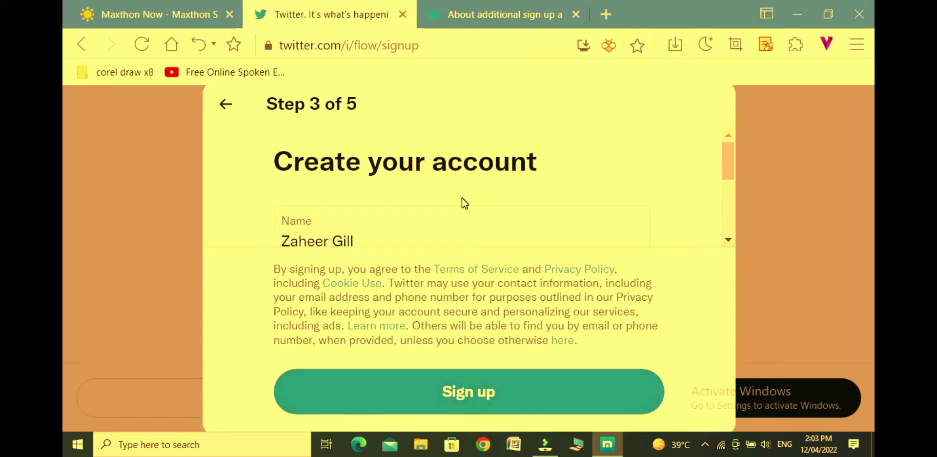
scroll(465, 203, down, 2)
scroll(465, 203, down, 2)
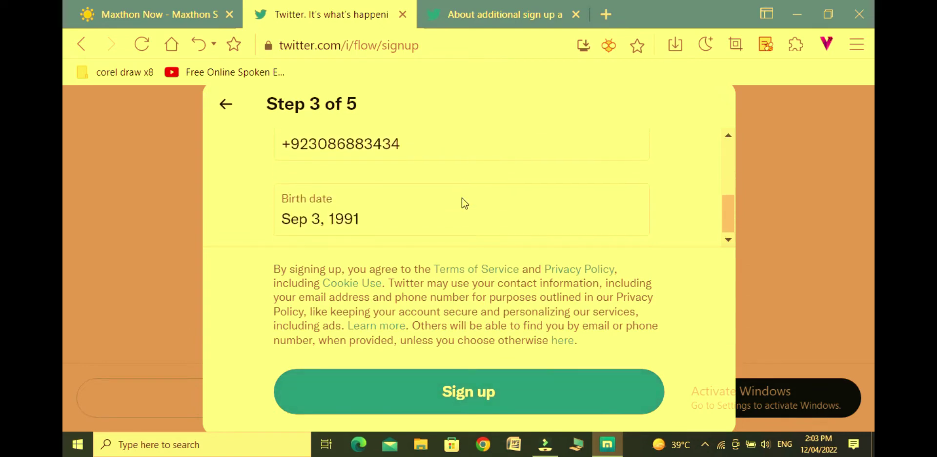
scroll(462, 199, up, 2)
scroll(462, 199, up, 2)
scroll(462, 198, down, 4)
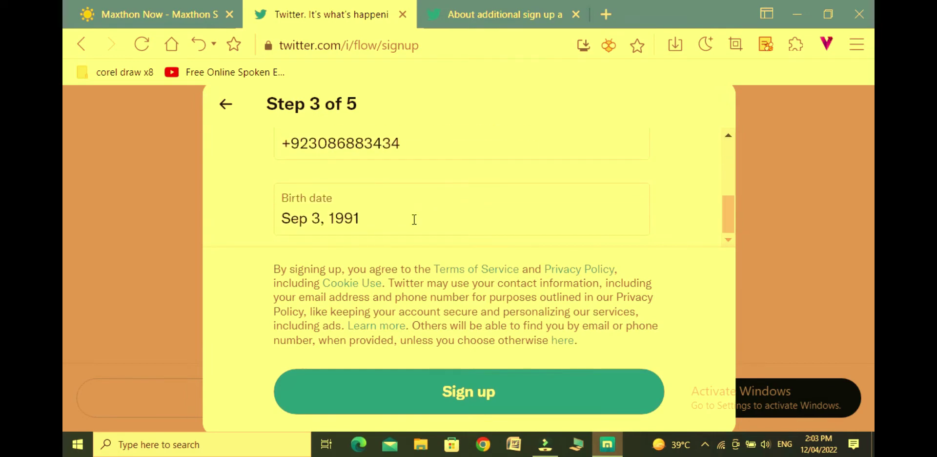
scroll(414, 219, up, 2)
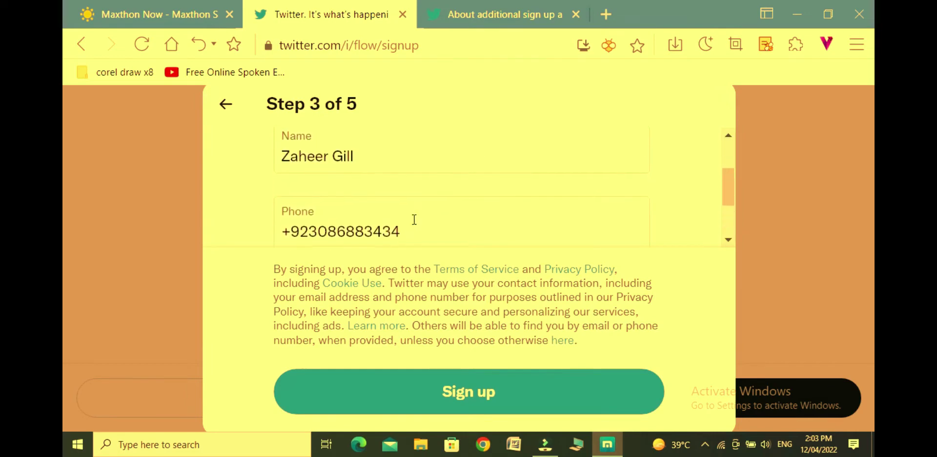
click(474, 398)
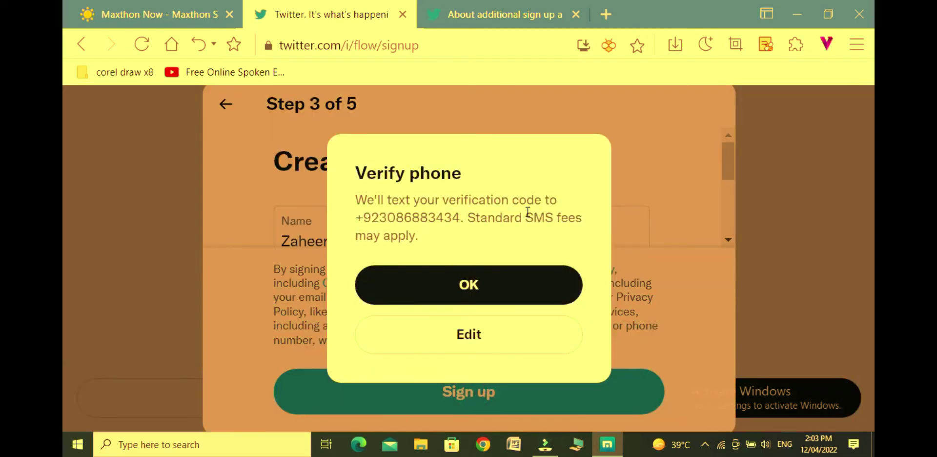
- Agree to have a code texted, then enter the SMS verification code
click(472, 286)
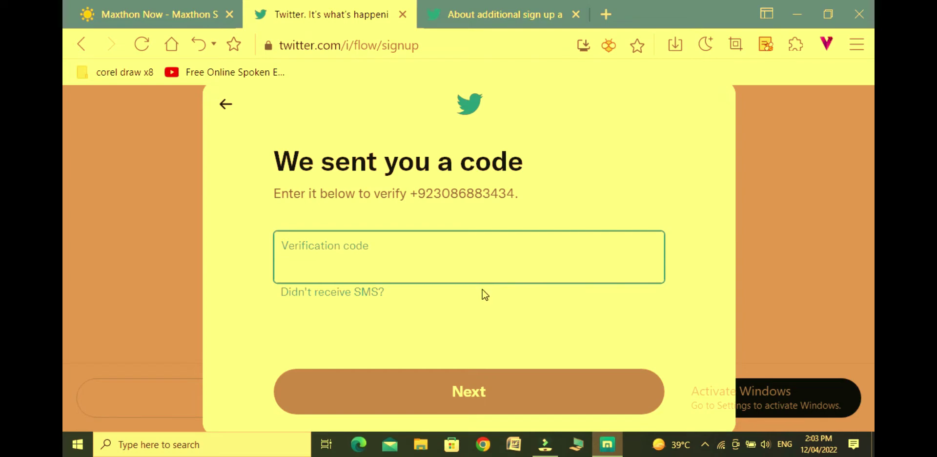
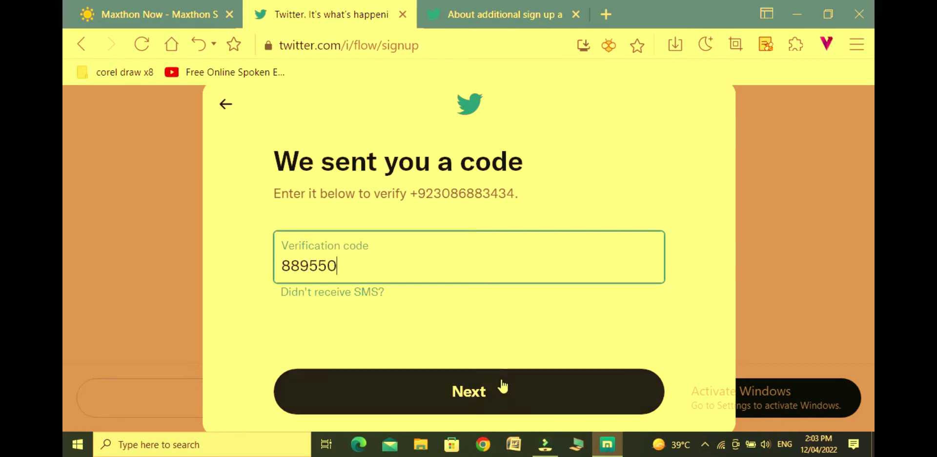
click(488, 391)
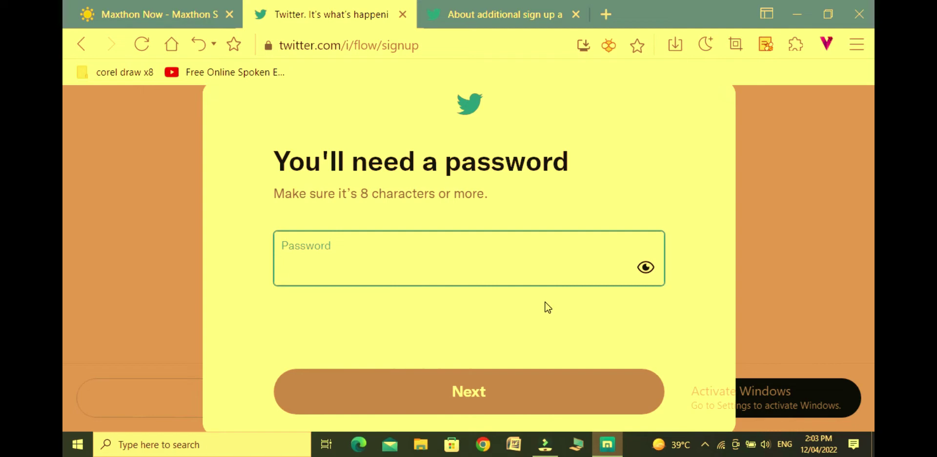
- Set the account password, checking it with the reveal toggle, and dismiss the save-password offer
text(••)
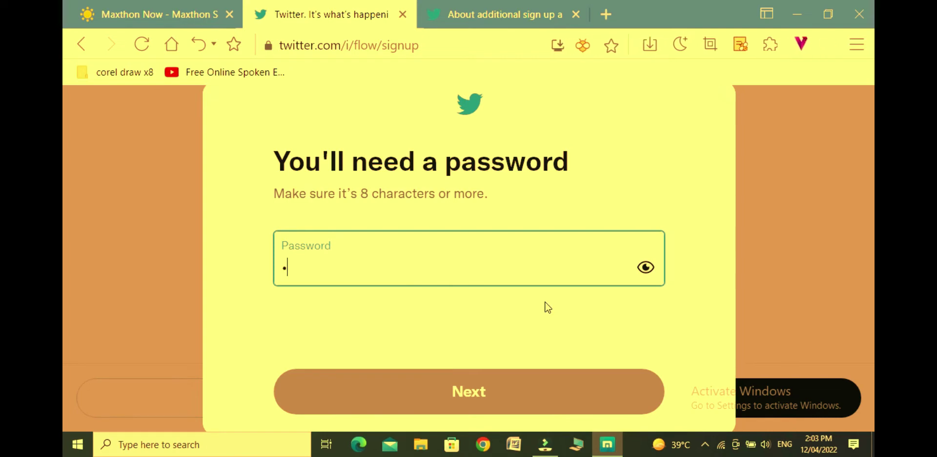
text(••••)
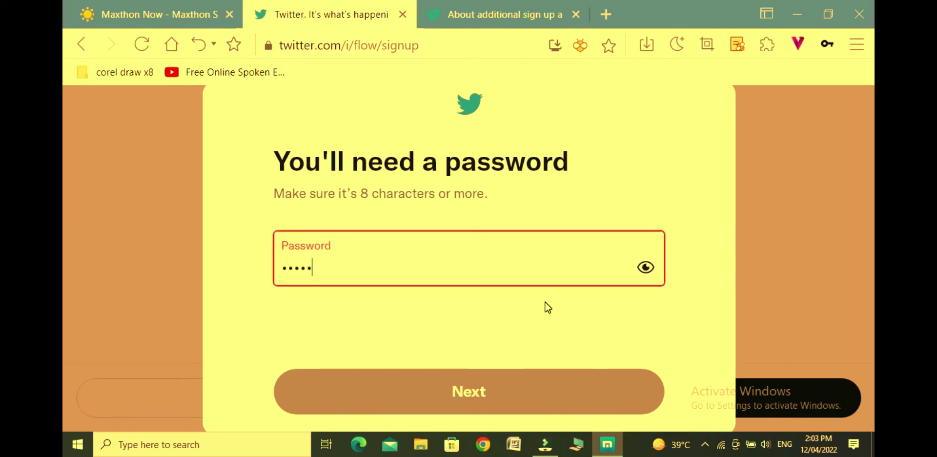
text(••••)
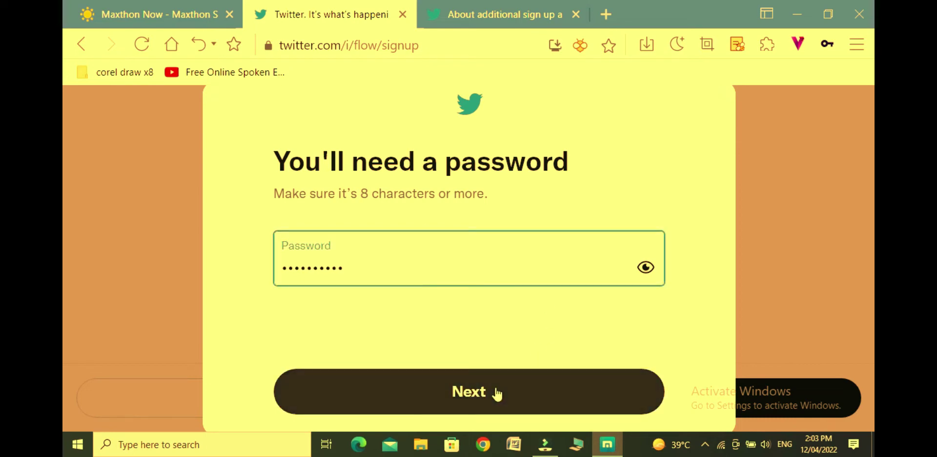
click(646, 268)
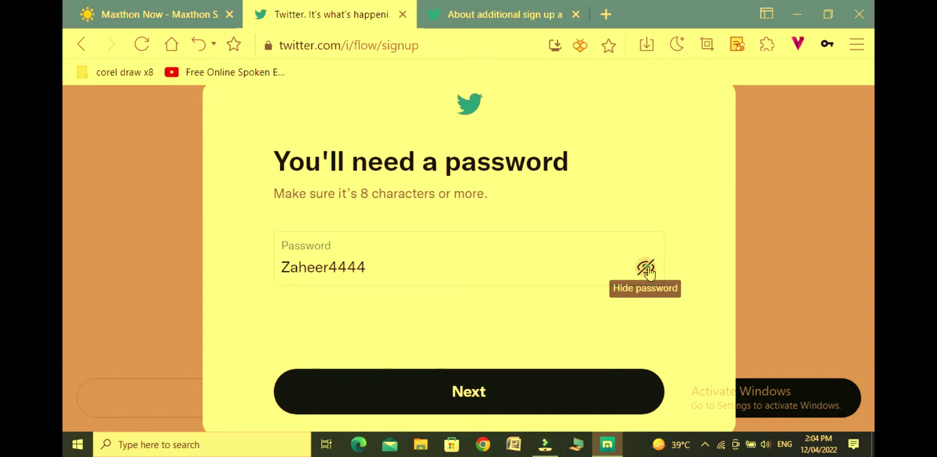
click(646, 269)
click(498, 391)
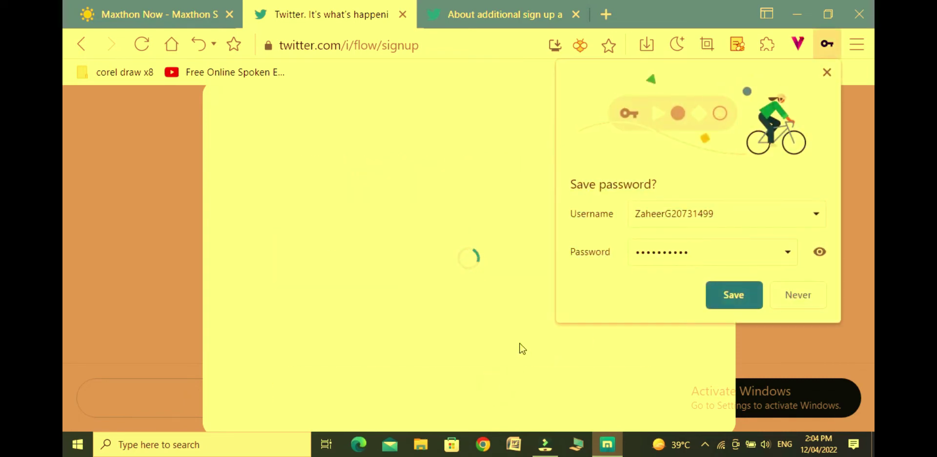
click(800, 296)
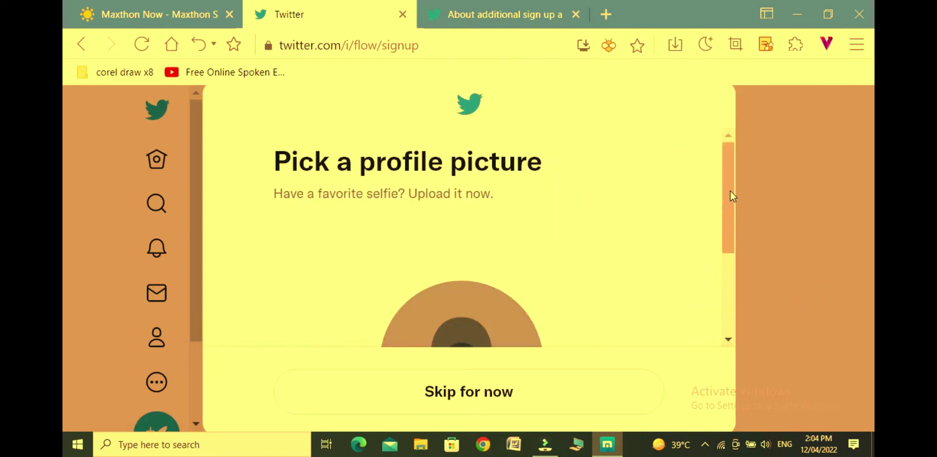
- Choose 'Skip for now' on the Pick a profile picture step
drag(731, 192, 730, 293)
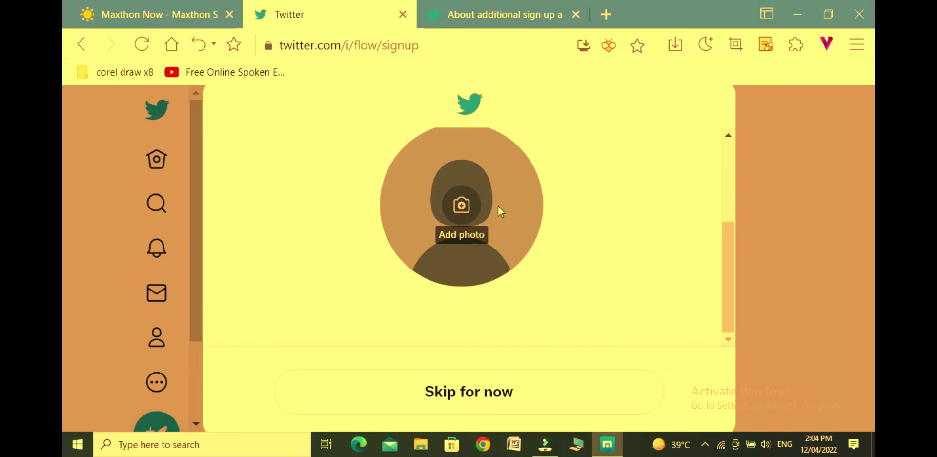
scroll(660, 212, up, 3)
scroll(659, 212, down, 3)
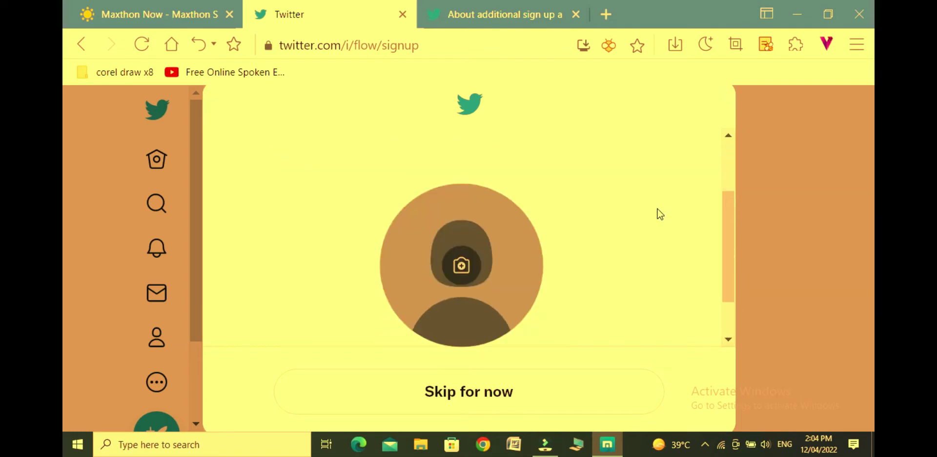
click(484, 398)
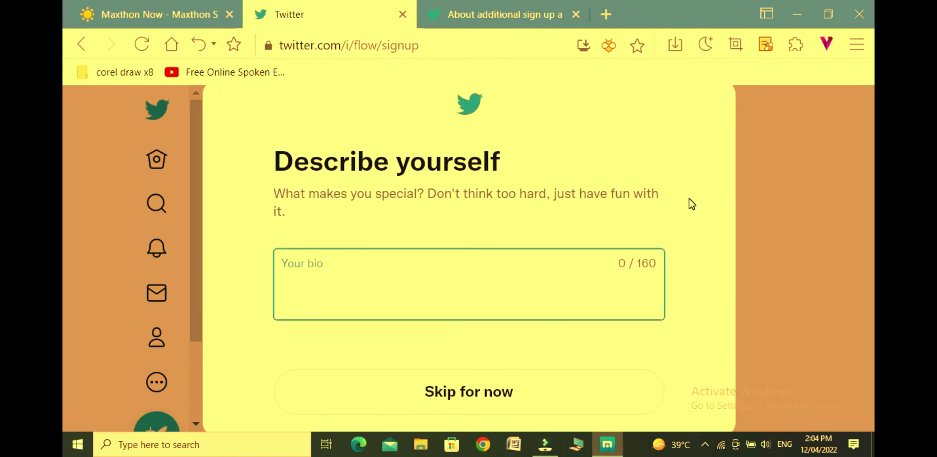
- Write a bio: associate engineer, digital marketer from Khanewal, hobbies music, games, newspapers
text(My name is )
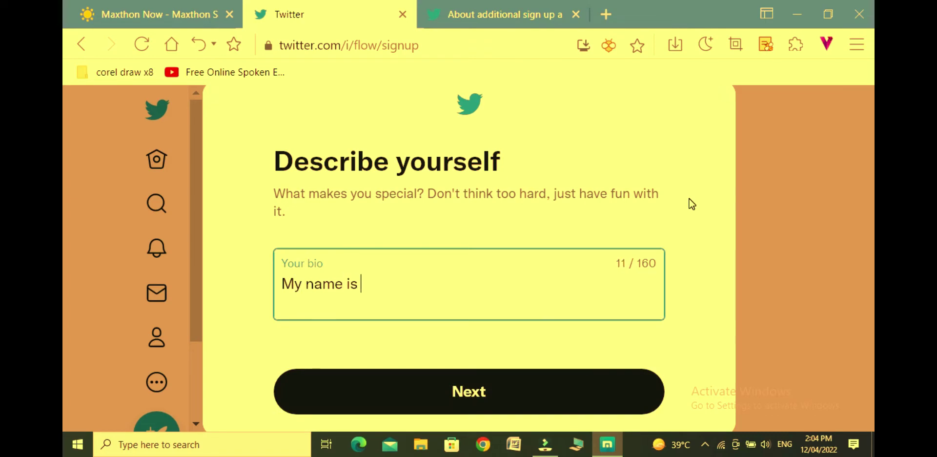
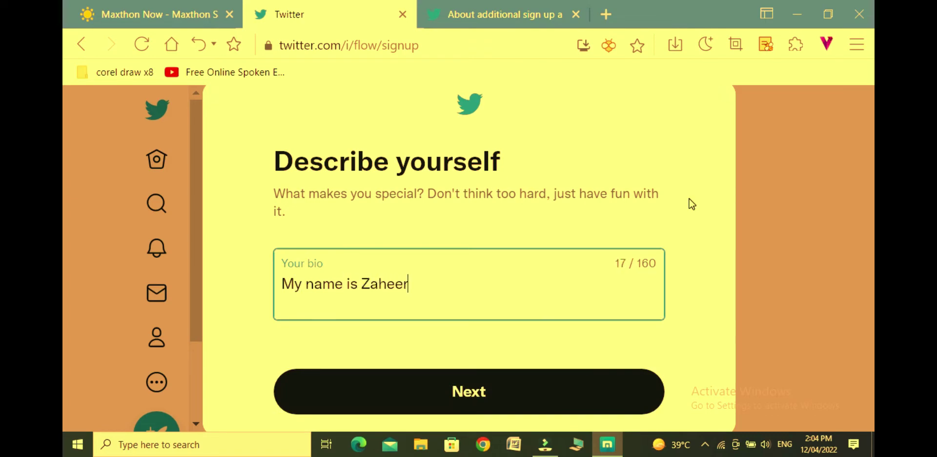
text(, i did assoc)
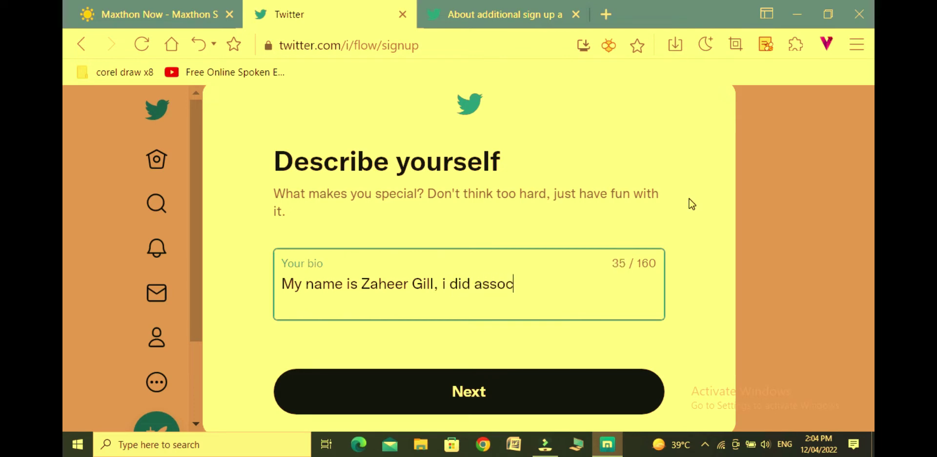
text(iate)
key(BackSpace)
text(te en)
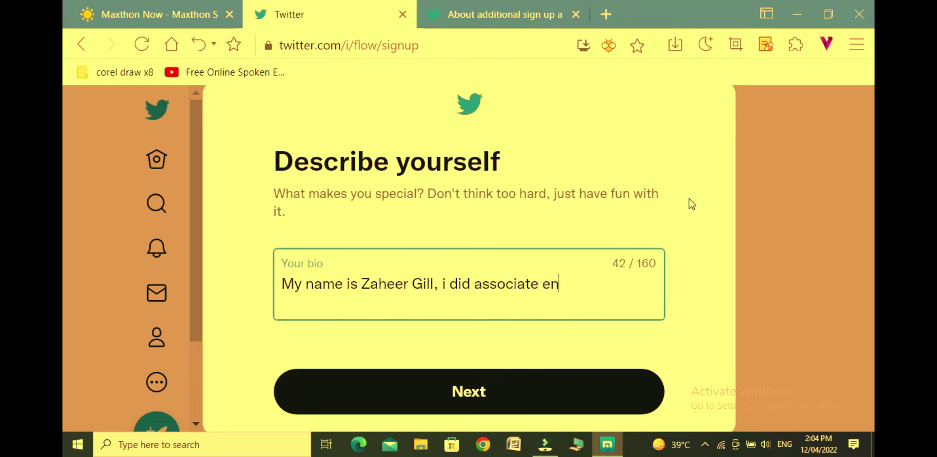
text(gineer, now a da)
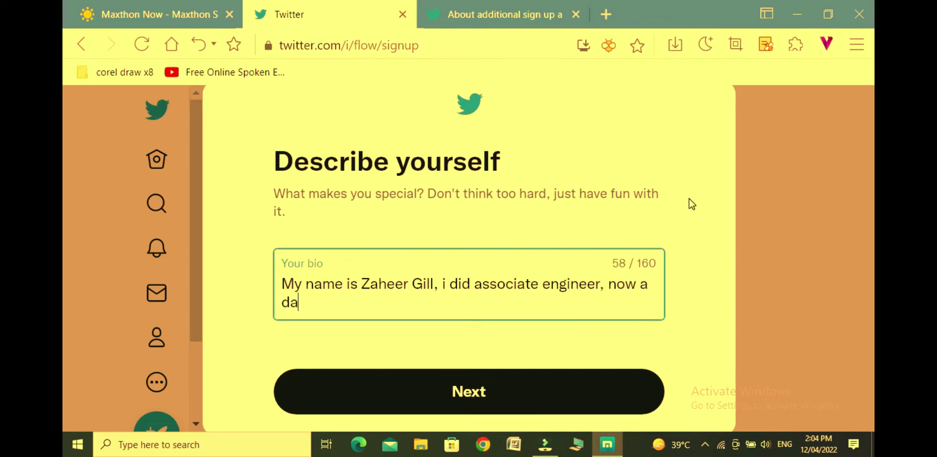
text(ys i am w)
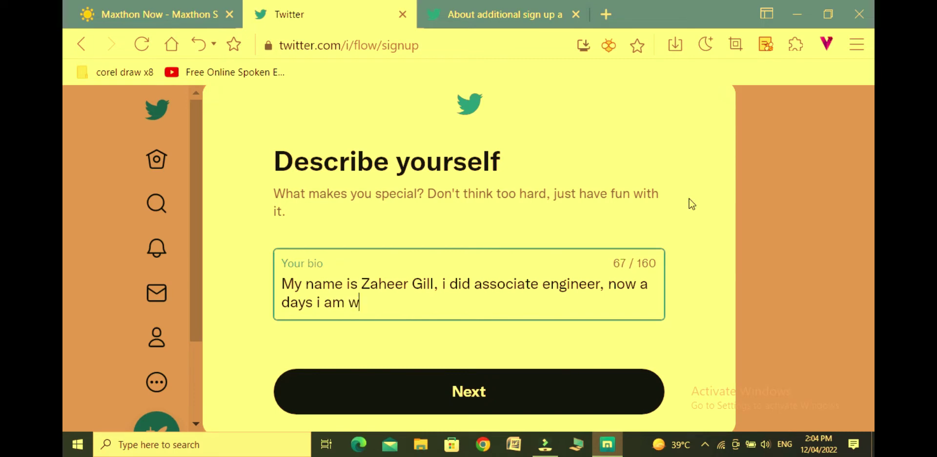
text(orking )
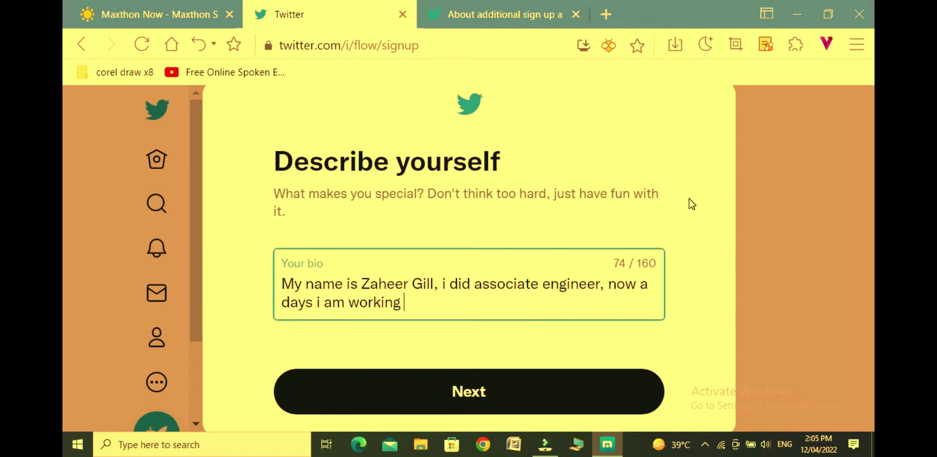
text(as digital ma)
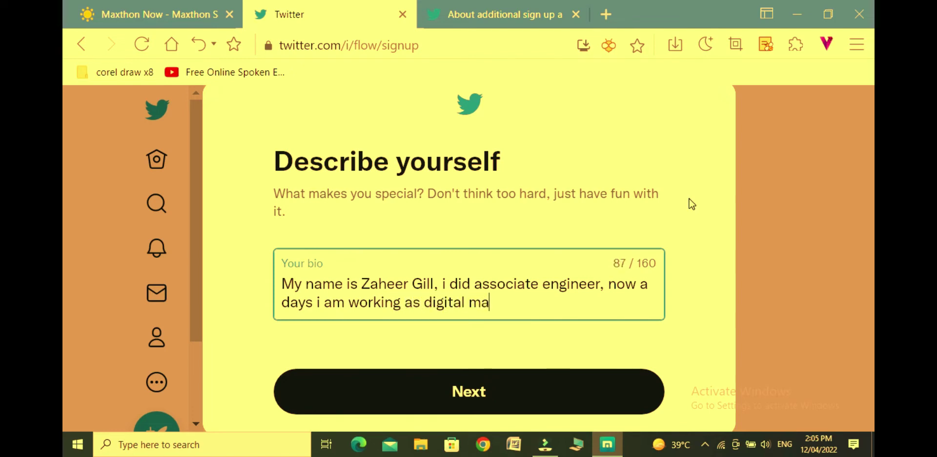
text(rketer)
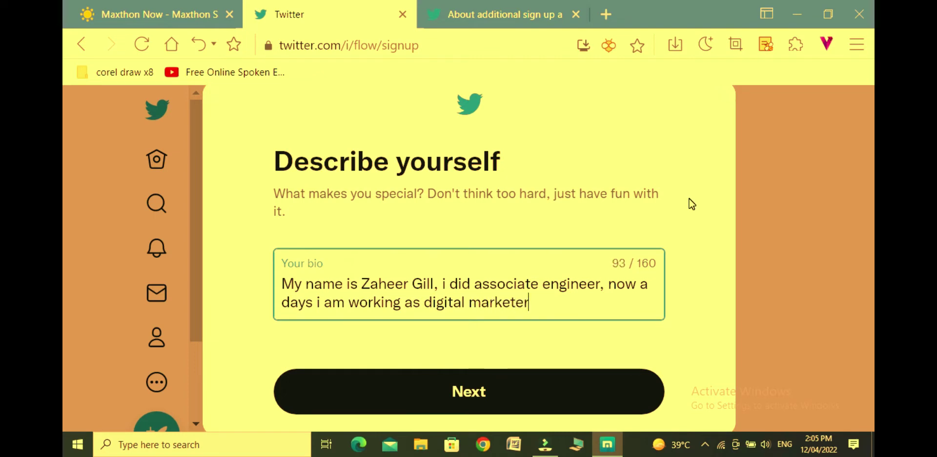
text(, i belongs to K)
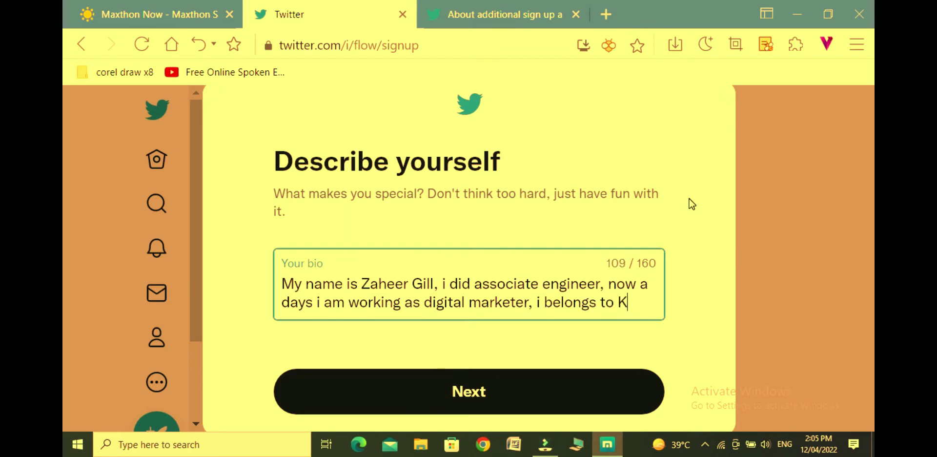
text(hanewal)
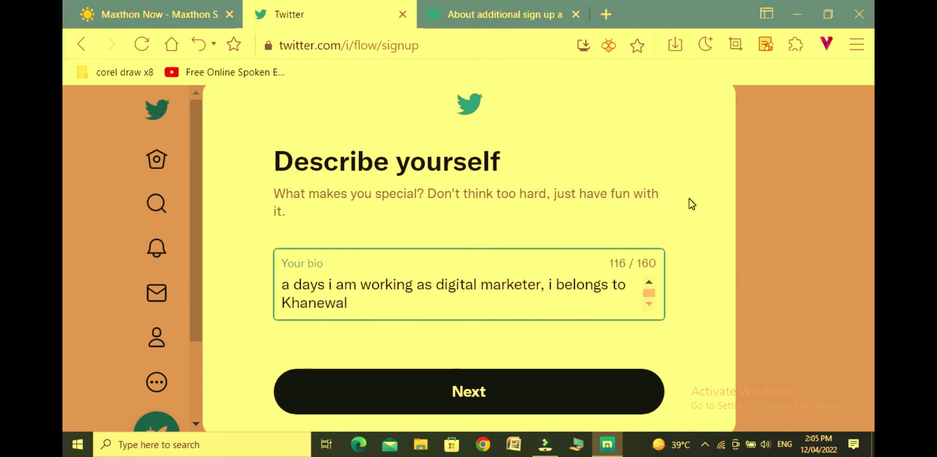
text(. My hoob)
key(BackSpace)
key(BackSpace)
text(bbies)
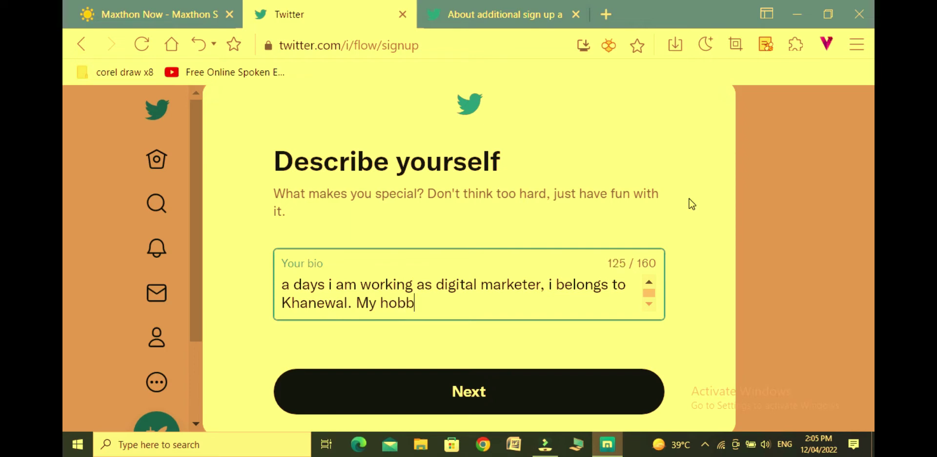
text(are)
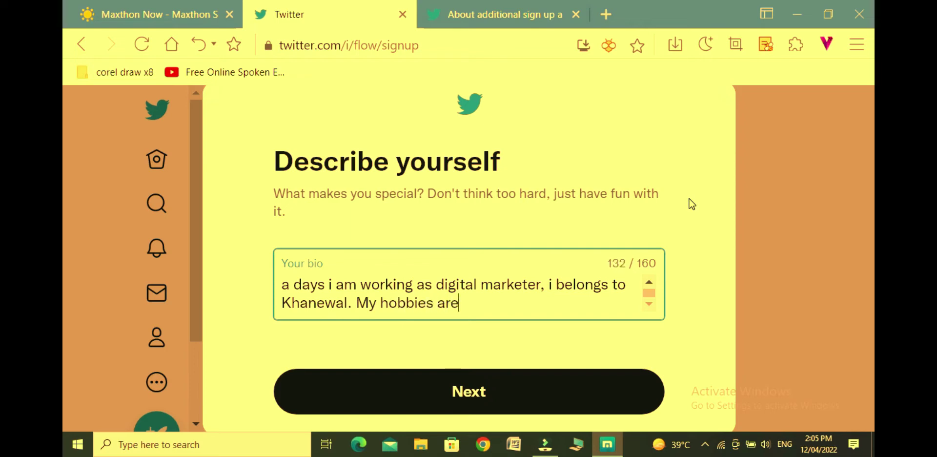
text( music, game)
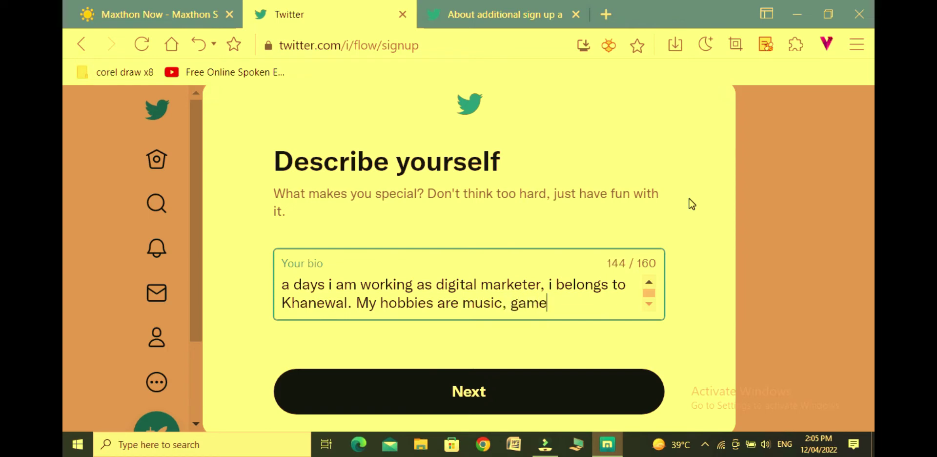
text(s , news )
text(papers)
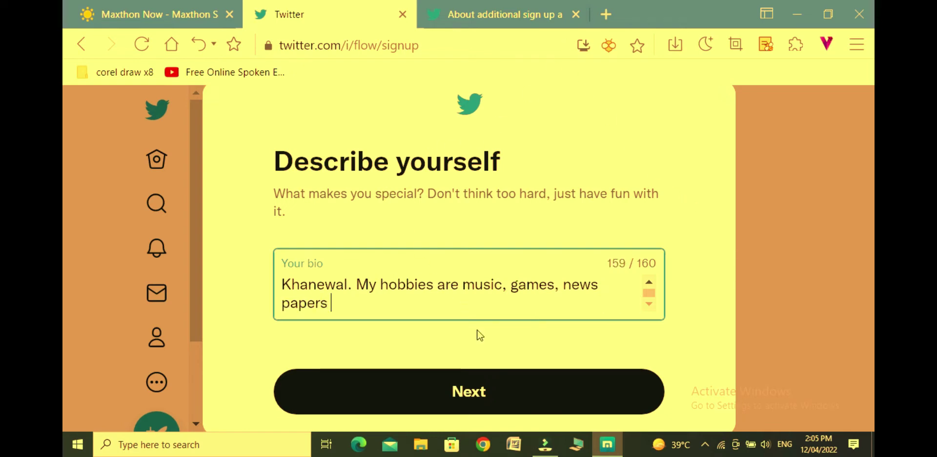
click(471, 395)
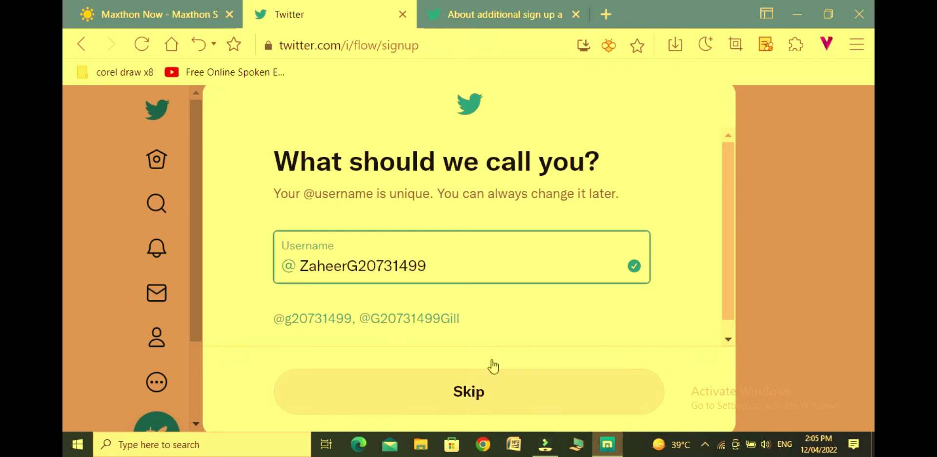
- Pick the suggested username ending in the user's surname and confirm it
scroll(561, 297, down, 1)
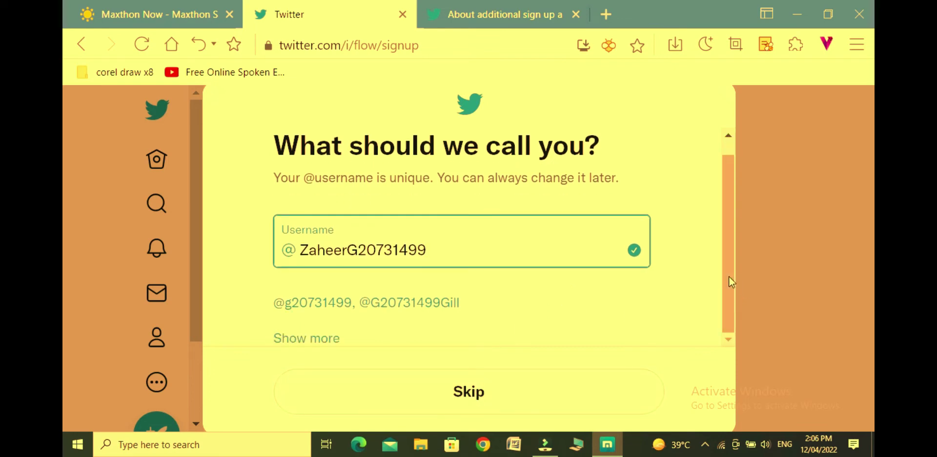
drag(723, 275, 725, 205)
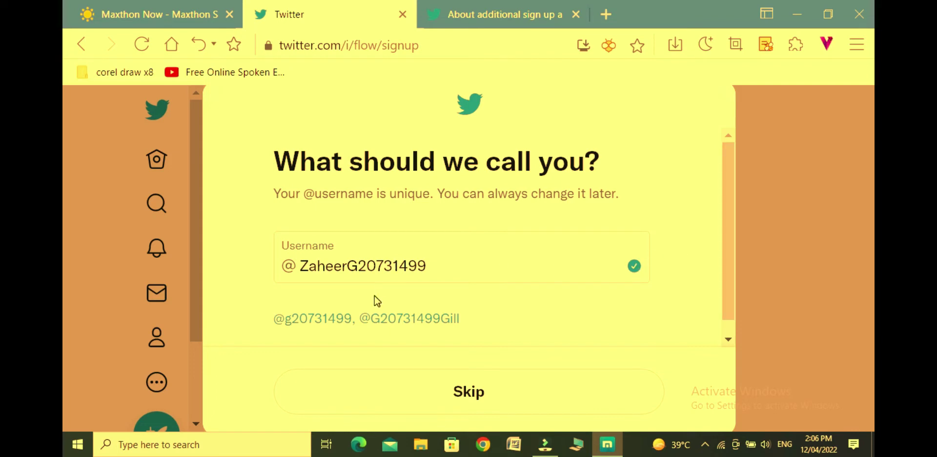
click(421, 329)
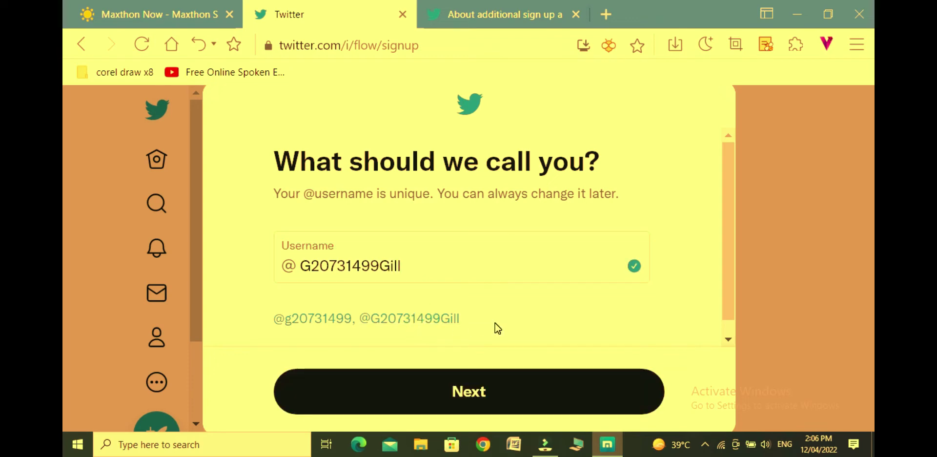
click(318, 321)
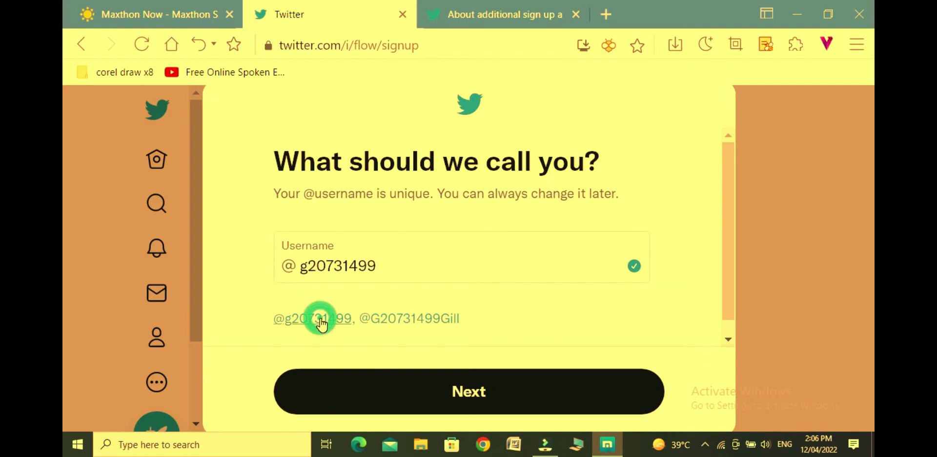
click(395, 324)
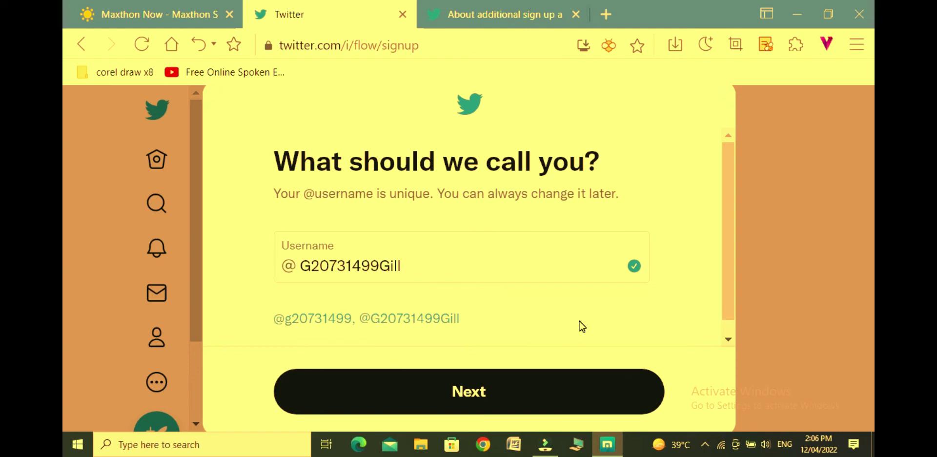
click(493, 393)
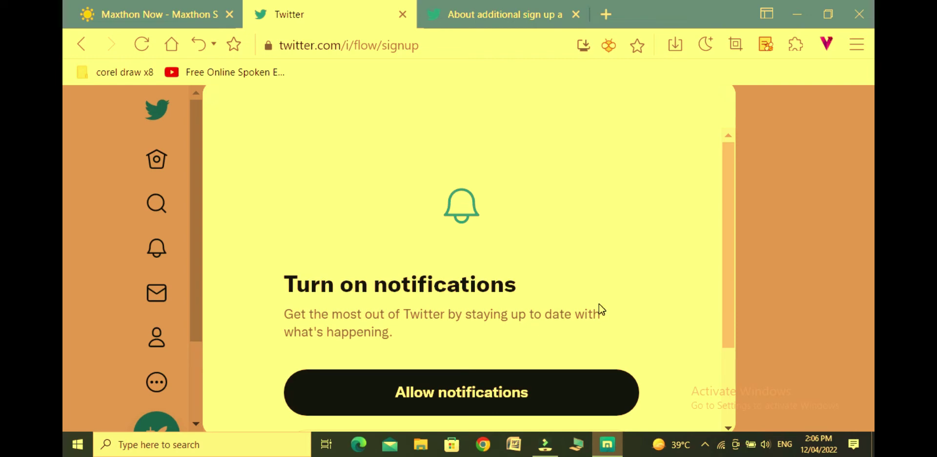
- Choose 'Skip for now' on the Turn on notifications screen
scroll(599, 303, down, 3)
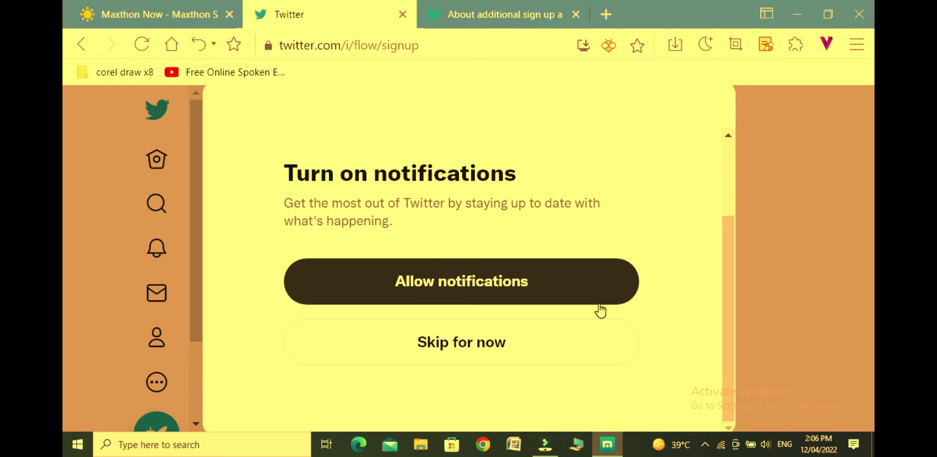
click(497, 351)
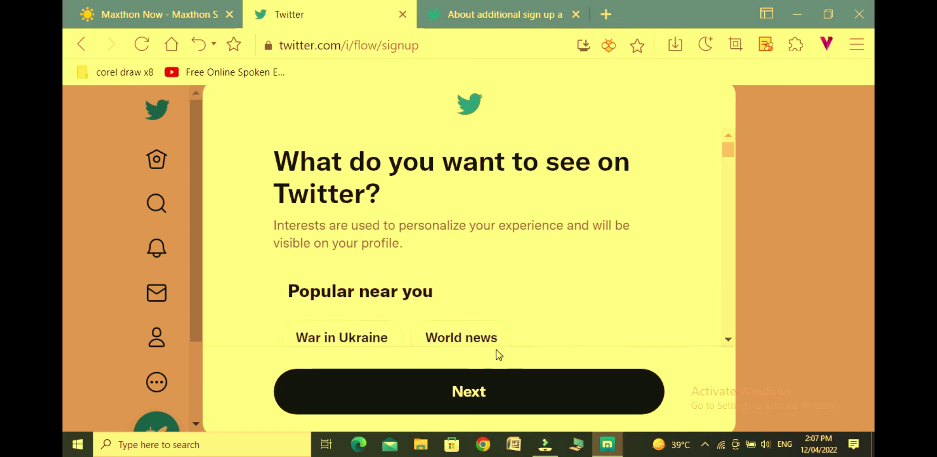
- Select World news and Cricket as topics of interest
scroll(543, 294, down, 2)
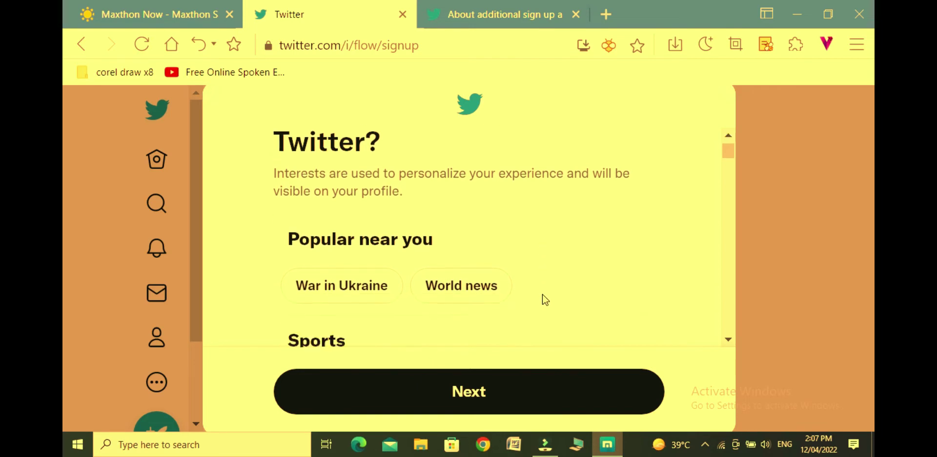
scroll(542, 294, up, 2)
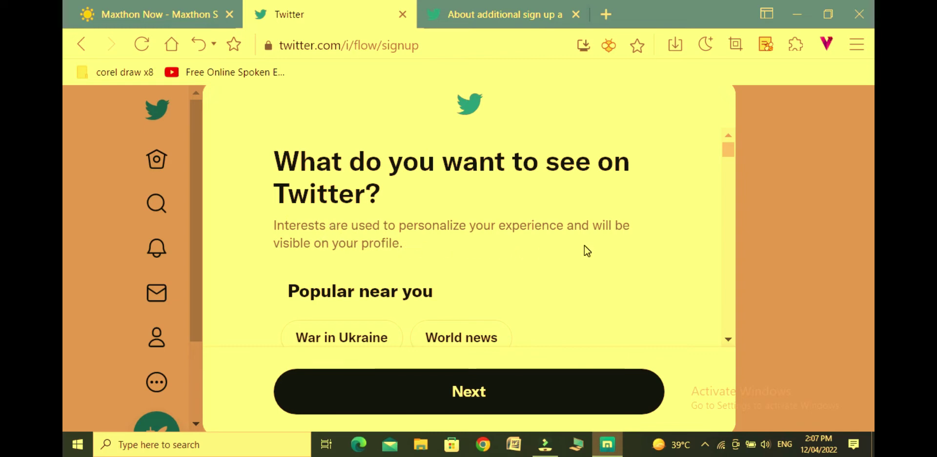
scroll(585, 246, down, 2)
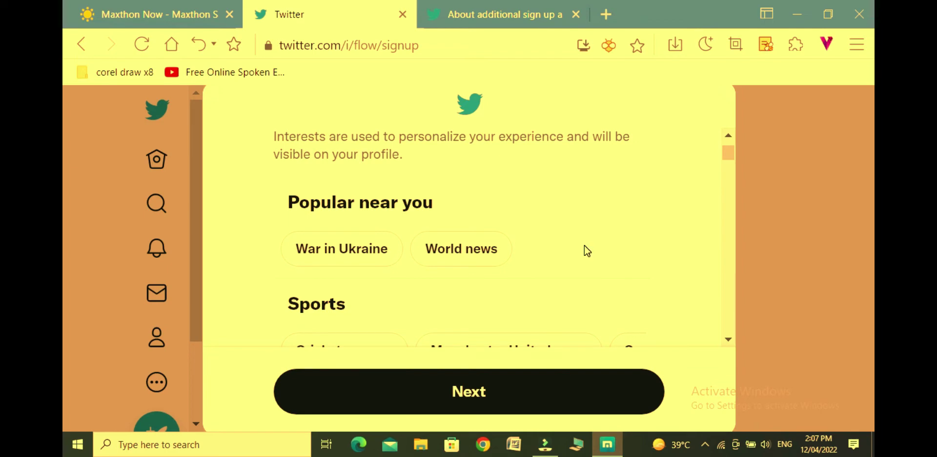
scroll(584, 245, down, 2)
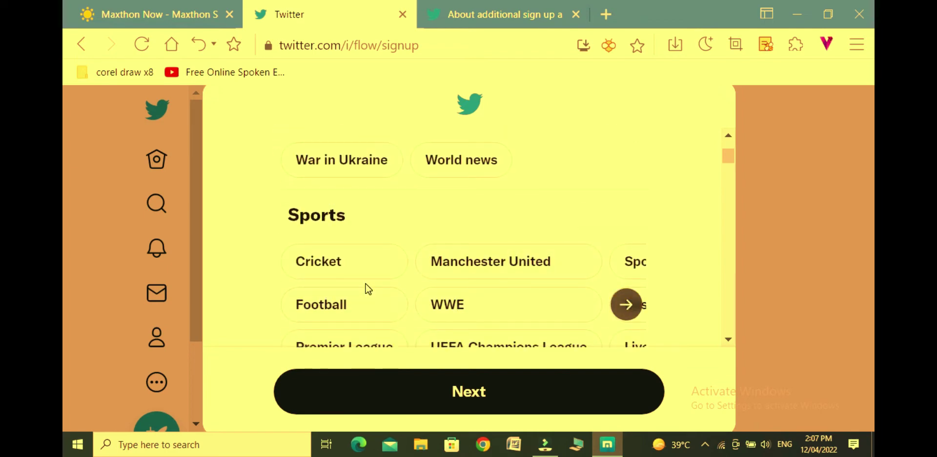
scroll(367, 290, down, 2)
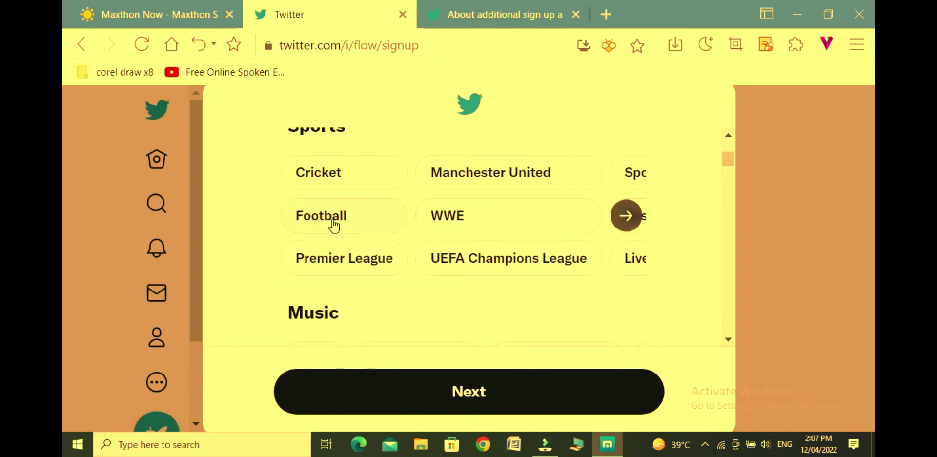
scroll(387, 268, down, 3)
scroll(389, 269, up, 1)
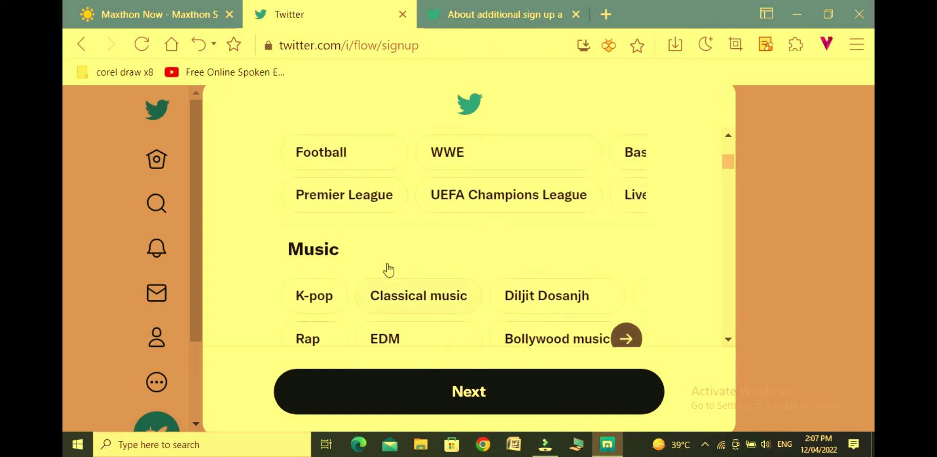
scroll(388, 268, up, 3)
click(447, 166)
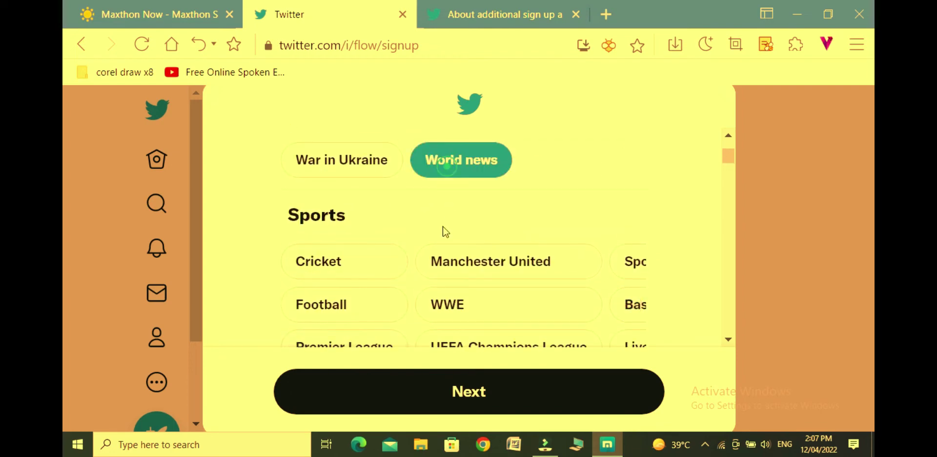
click(367, 267)
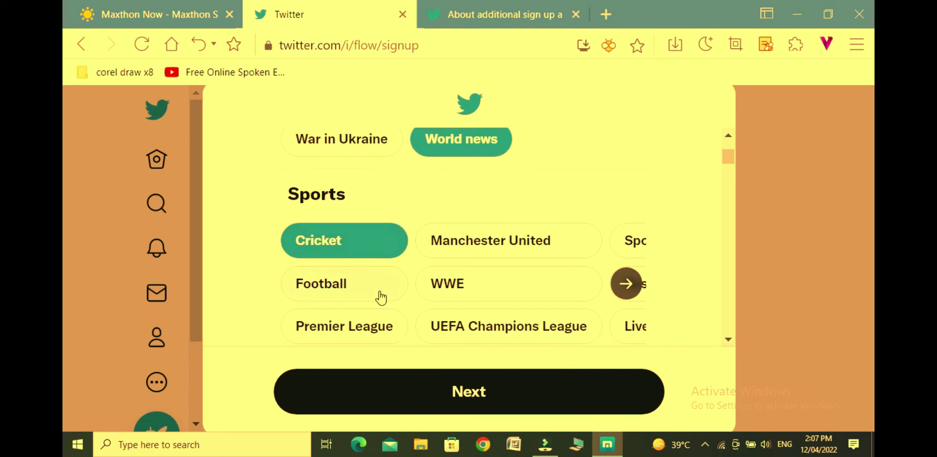
- Add Premier League, Classical music, Pop and Classic rock to the chosen interests
scroll(381, 296, down, 2)
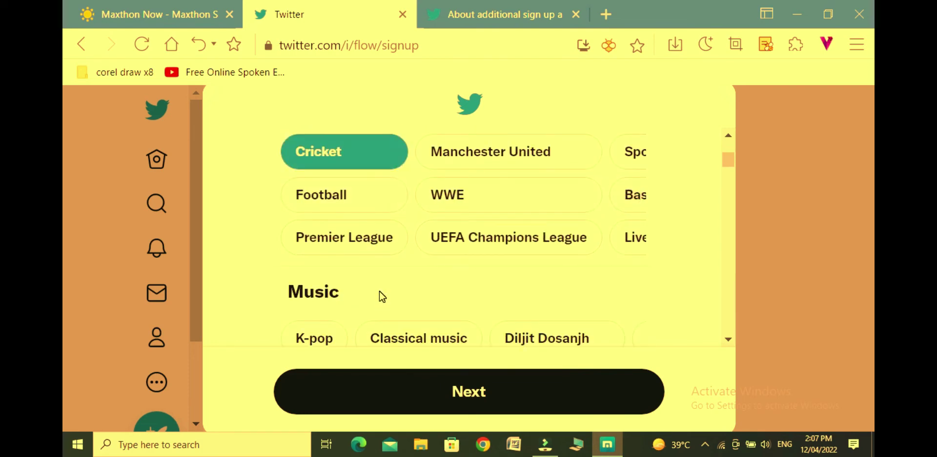
click(356, 240)
scroll(389, 281, down, 2)
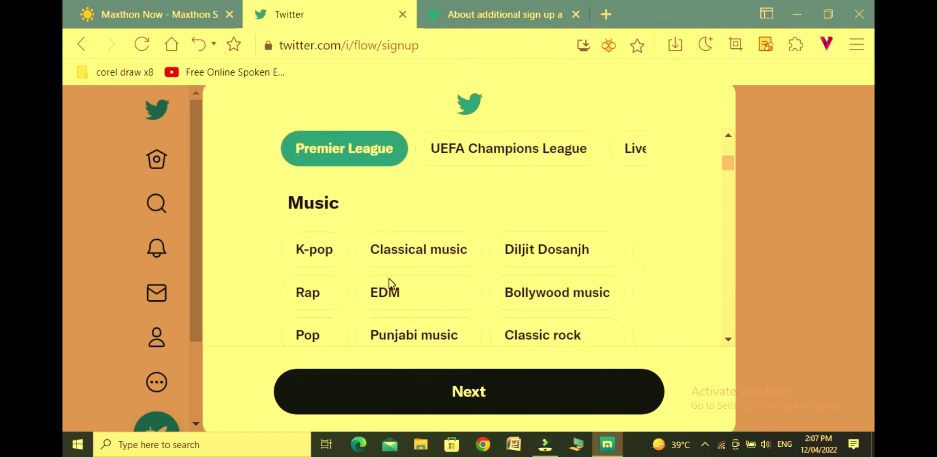
mouse_move(407, 288)
click(431, 252)
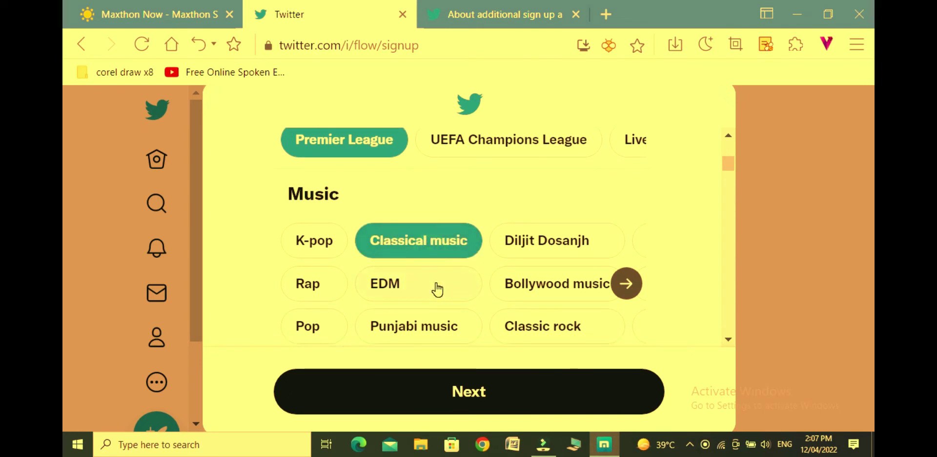
click(317, 329)
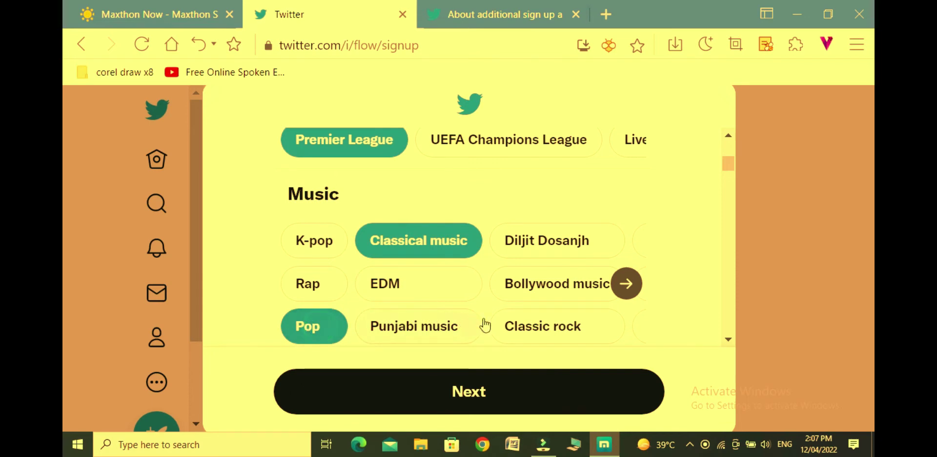
click(559, 332)
scroll(551, 320, down, 3)
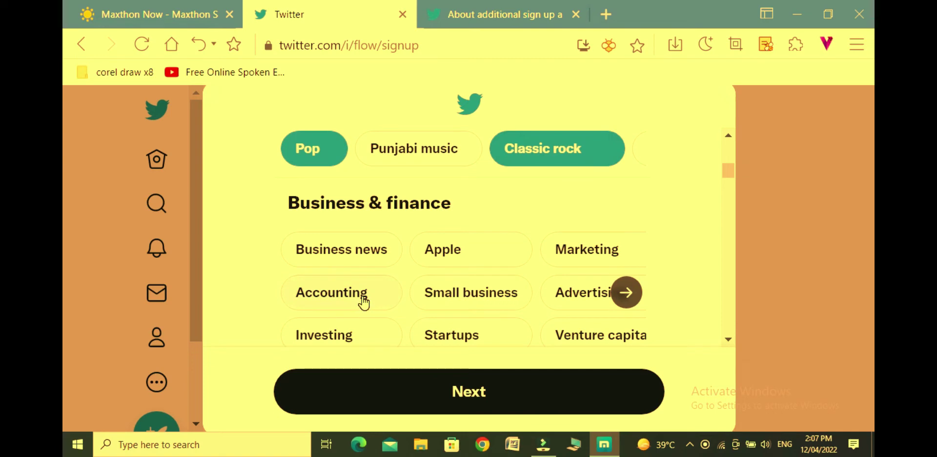
- Select Marketing, Advertising, Movies and Celebrities as interests
click(582, 257)
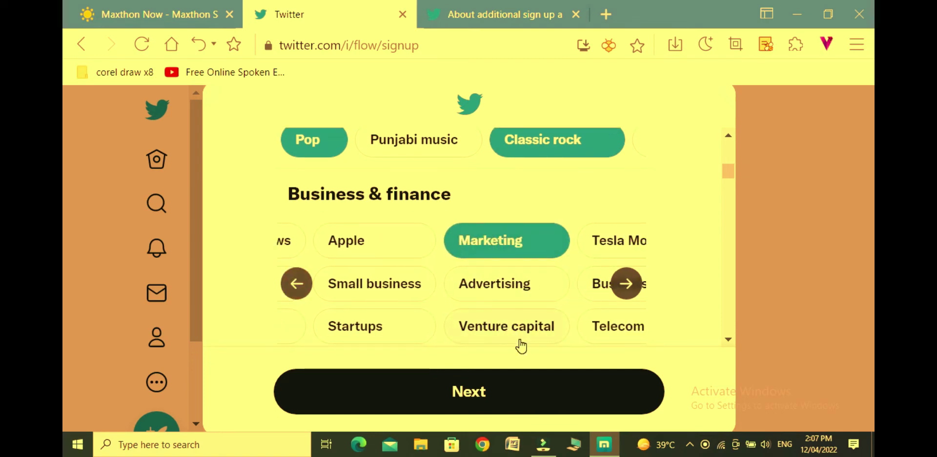
scroll(513, 328, down, 2)
click(498, 205)
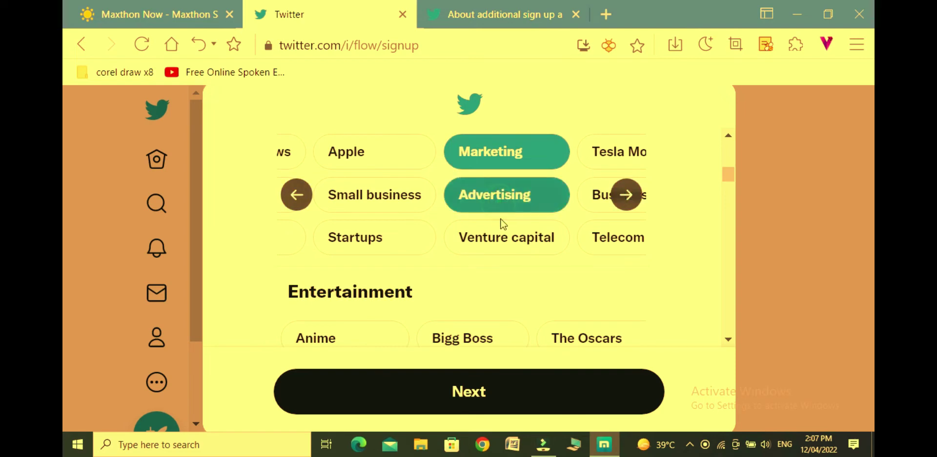
scroll(508, 299, down, 2)
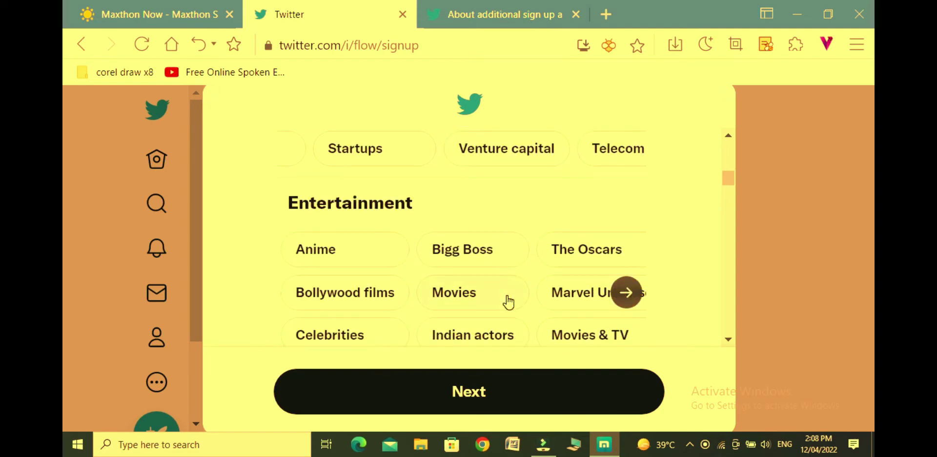
click(508, 302)
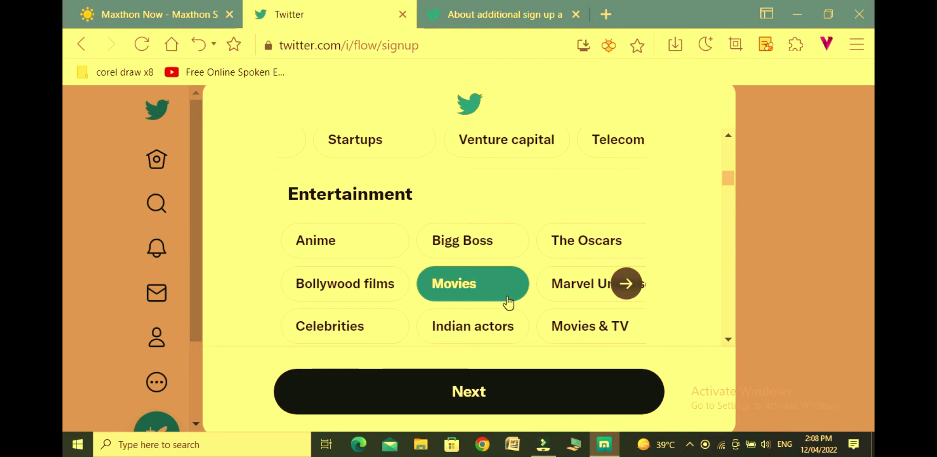
click(374, 330)
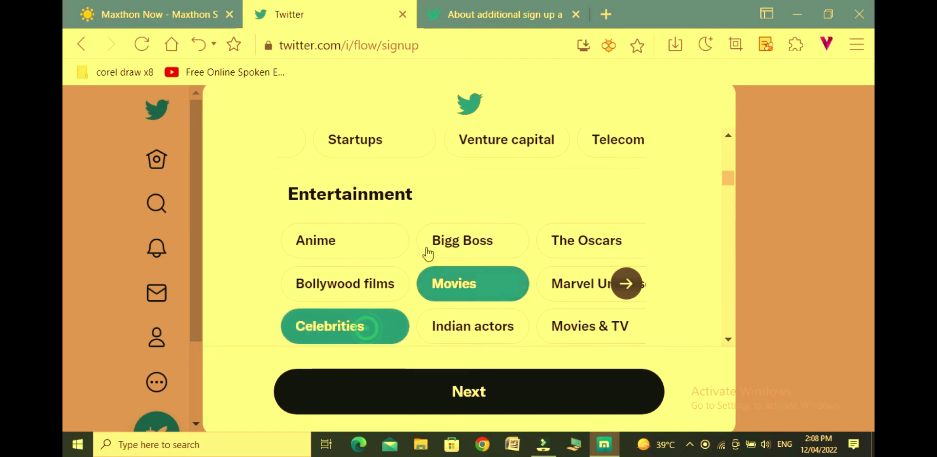
- Select Computer programming, Android, Call of Duty and Video games as interests
scroll(432, 250, down, 3)
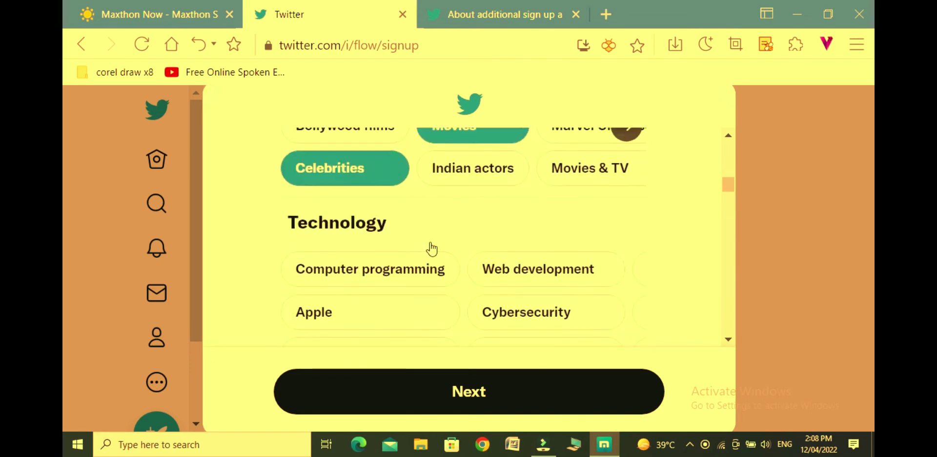
click(401, 263)
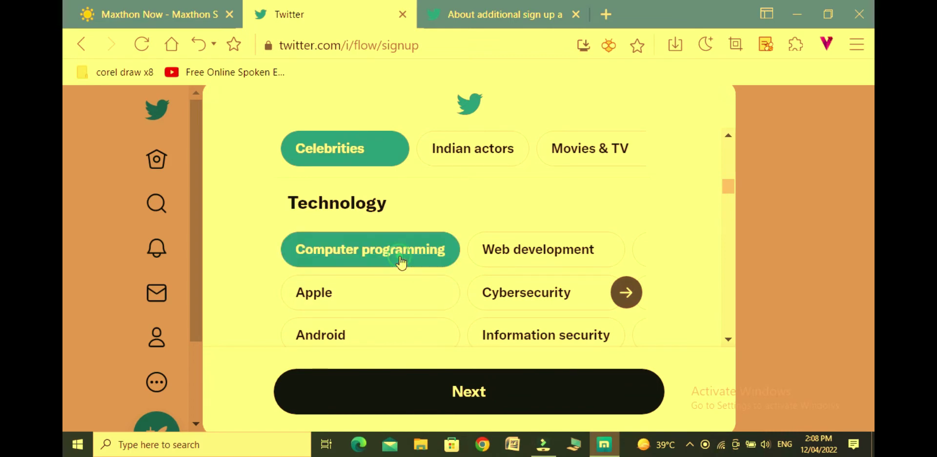
scroll(486, 317, down, 2)
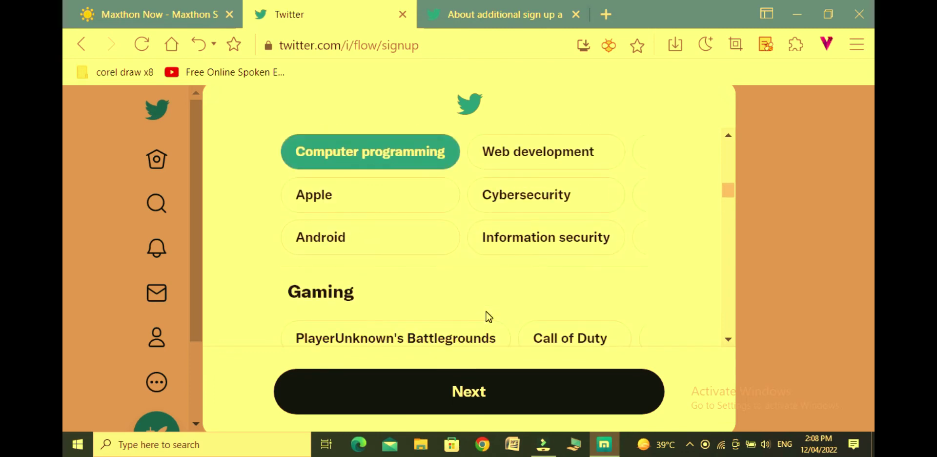
click(370, 253)
scroll(419, 271, down, 2)
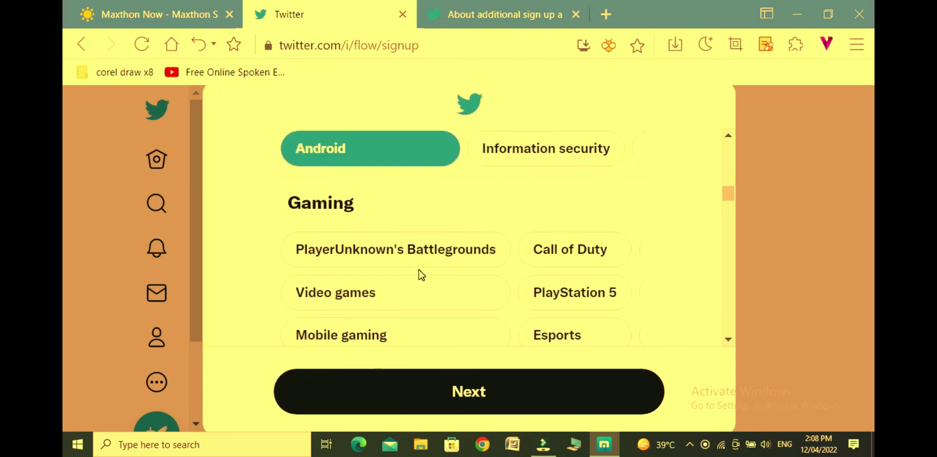
click(557, 260)
click(426, 298)
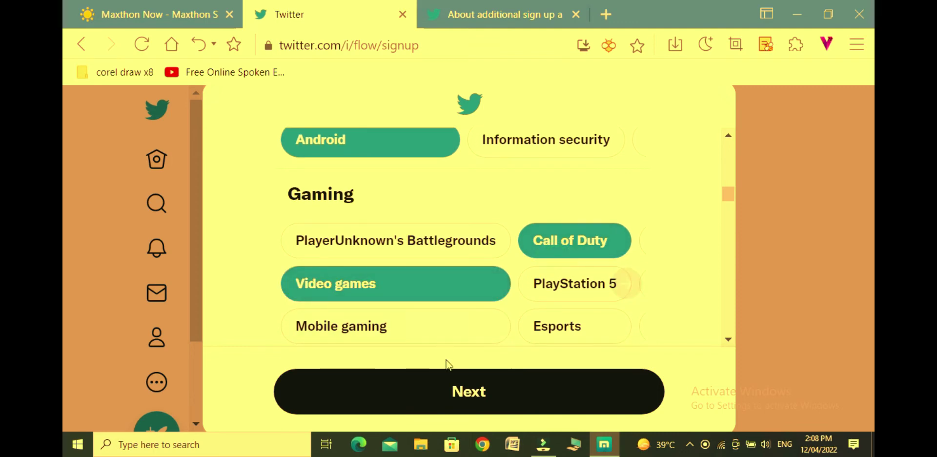
scroll(459, 332, down, 3)
scroll(460, 330, down, 2)
scroll(460, 330, up, 4)
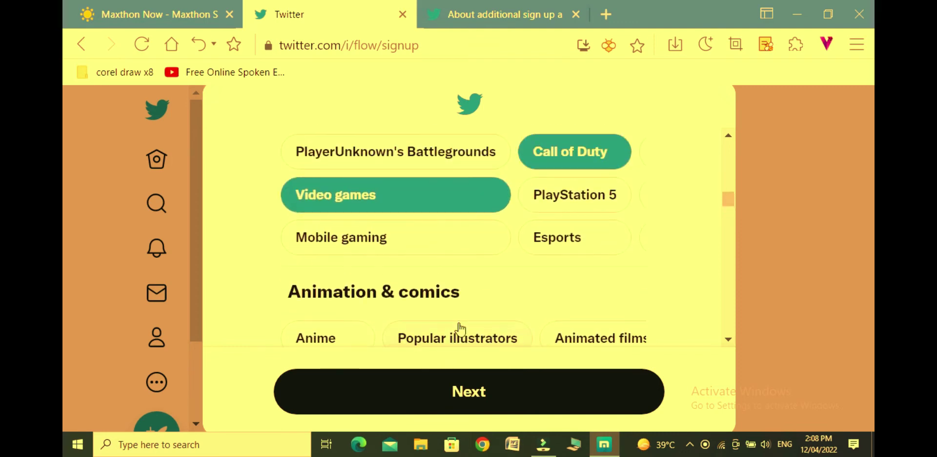
- Select Comics, Animation, Cycling, Yoga and Running as interests
scroll(460, 330, down, 2)
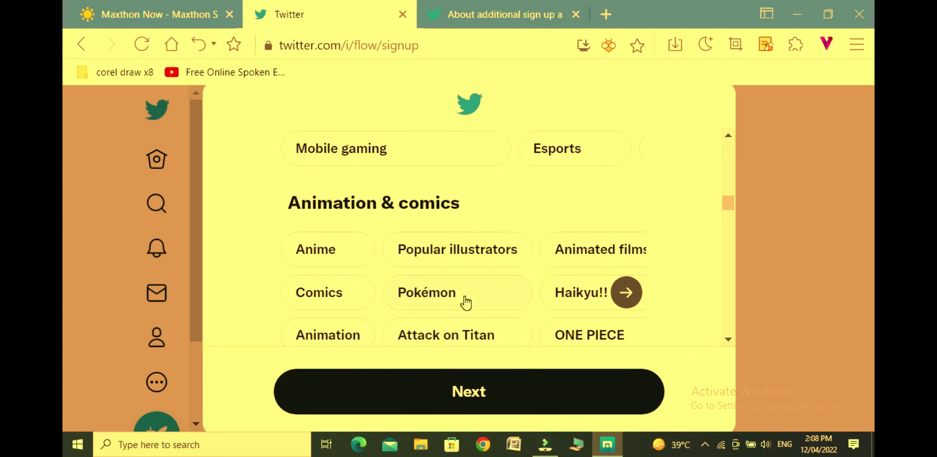
click(362, 303)
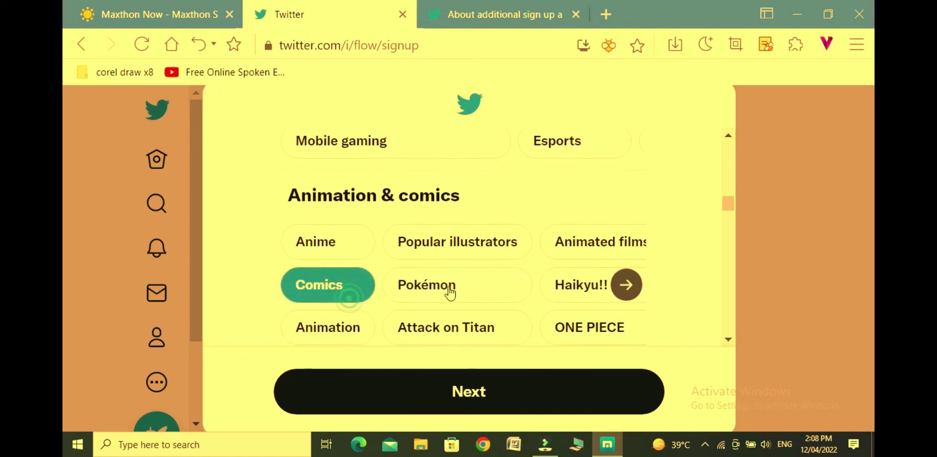
scroll(437, 266, down, 4)
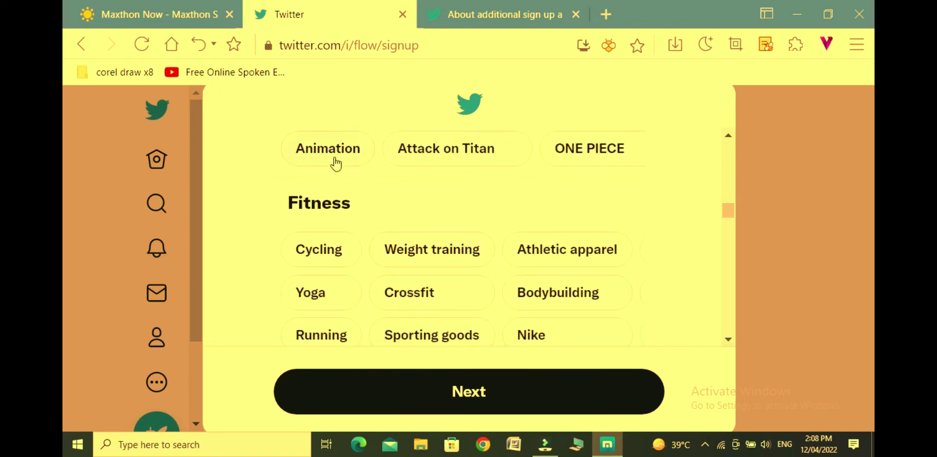
click(362, 158)
scroll(337, 257, up, 2)
scroll(411, 272, down, 2)
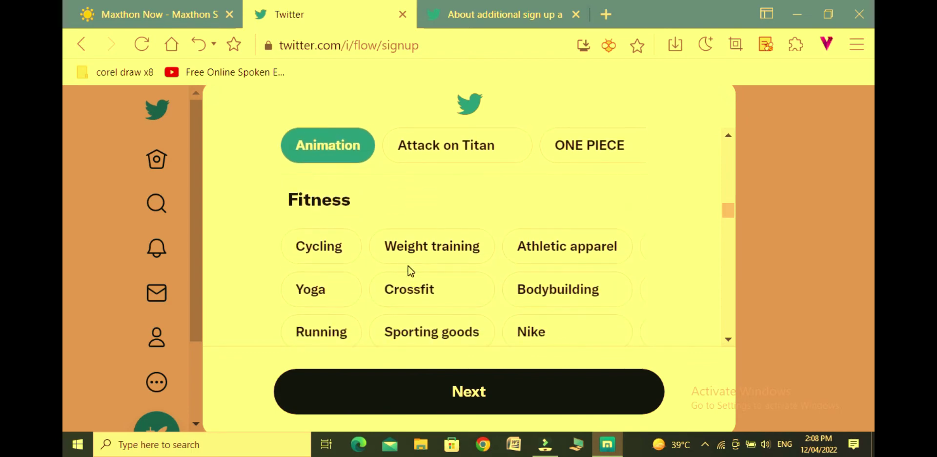
click(346, 262)
click(329, 299)
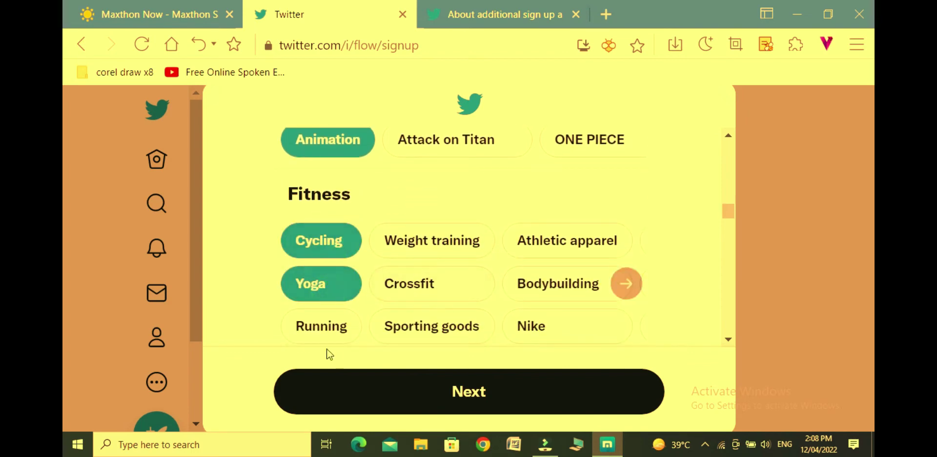
click(337, 332)
- Select Air travel, Business travel, Organic foods, Food inspiration and Education as interests
scroll(443, 278, down, 4)
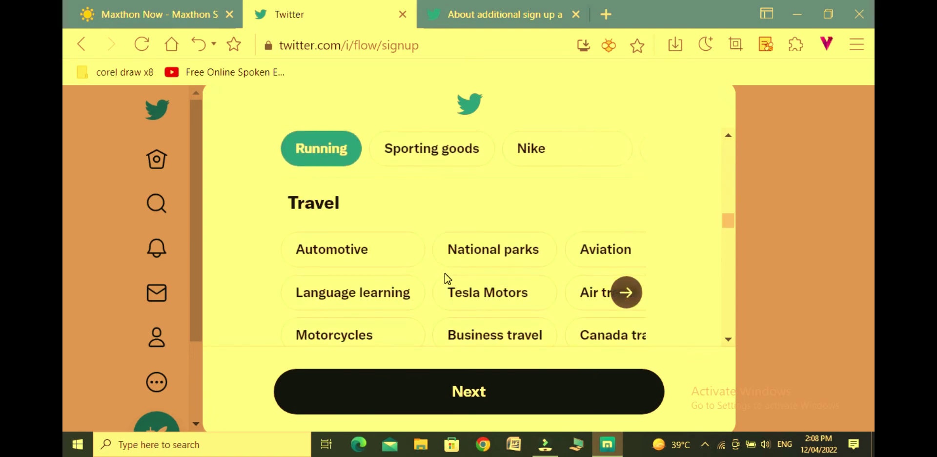
scroll(445, 274, down, 2)
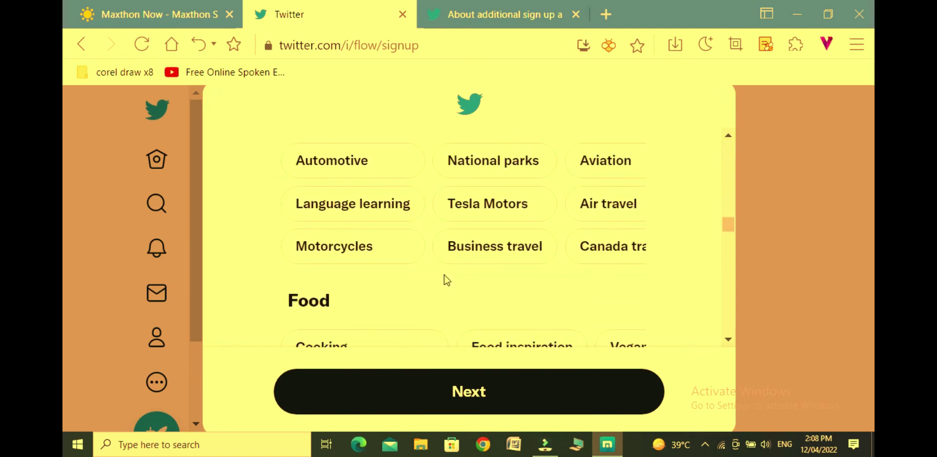
click(594, 221)
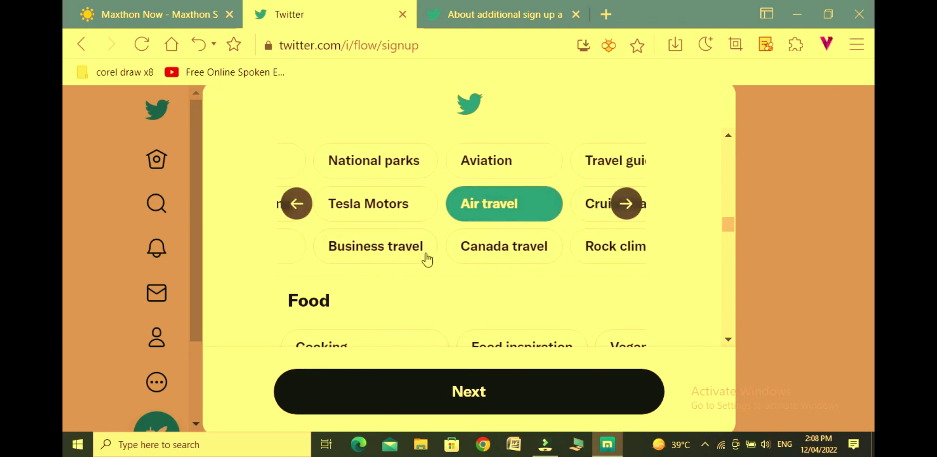
click(402, 259)
scroll(412, 297, down, 2)
scroll(413, 301, down, 2)
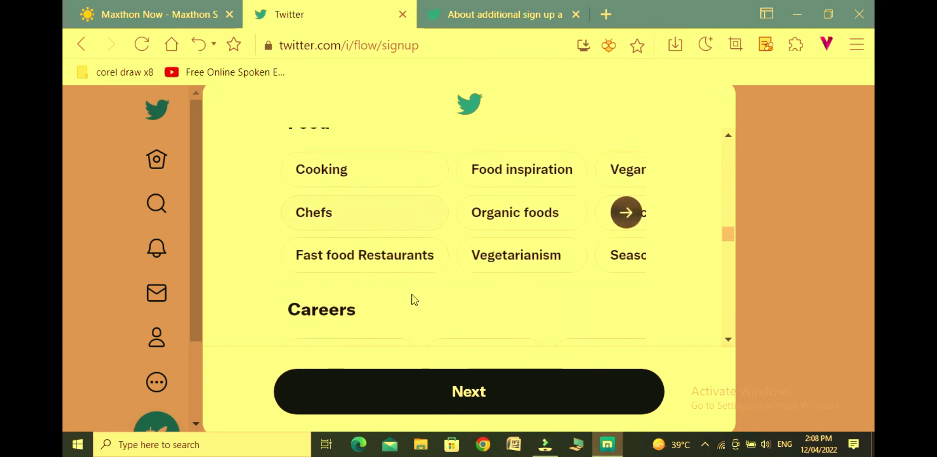
mouse_move(532, 196)
click(555, 219)
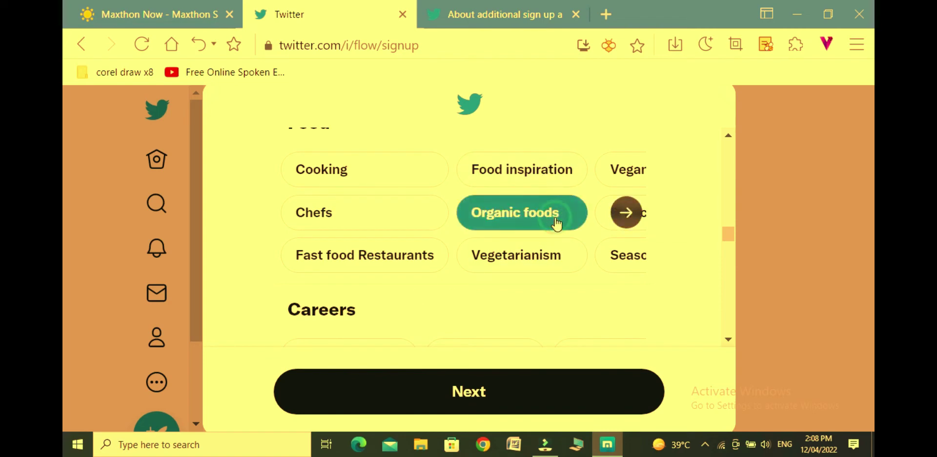
click(537, 186)
scroll(504, 323, down, 3)
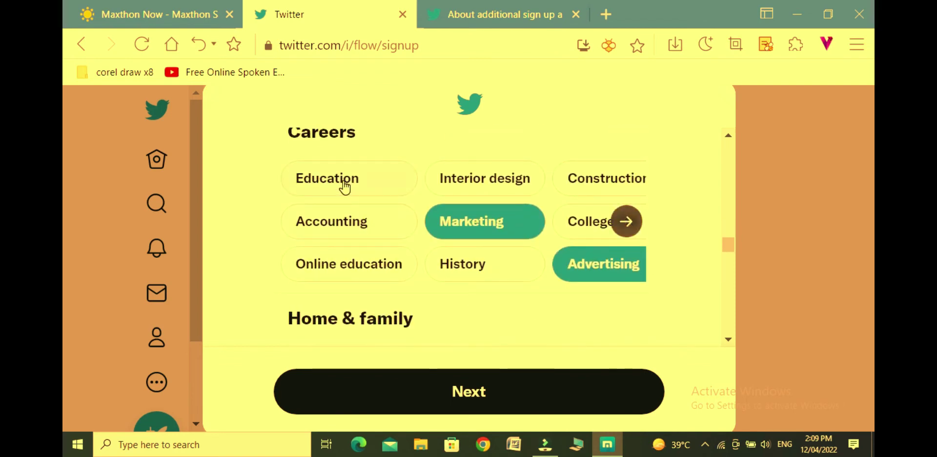
click(345, 187)
- Select Environmentalism, Gardening, Weddings, Fishing and Comics as interests
scroll(439, 280, down, 2)
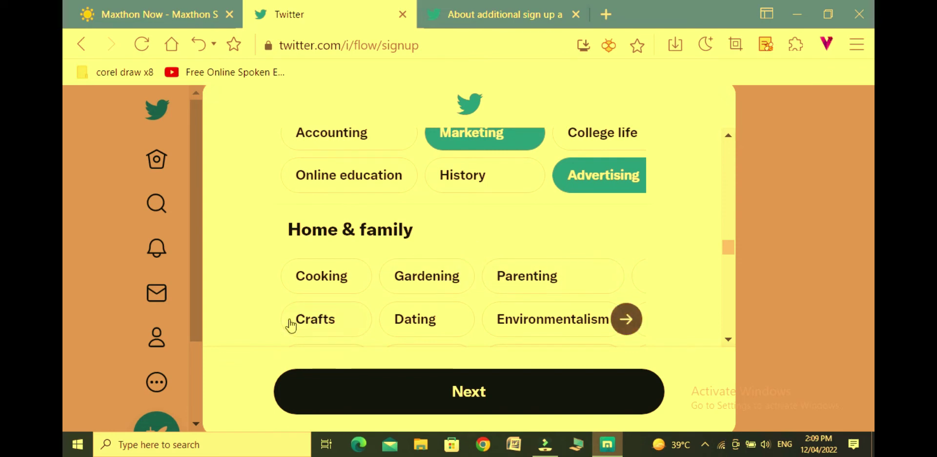
click(523, 324)
scroll(433, 286, down, 1)
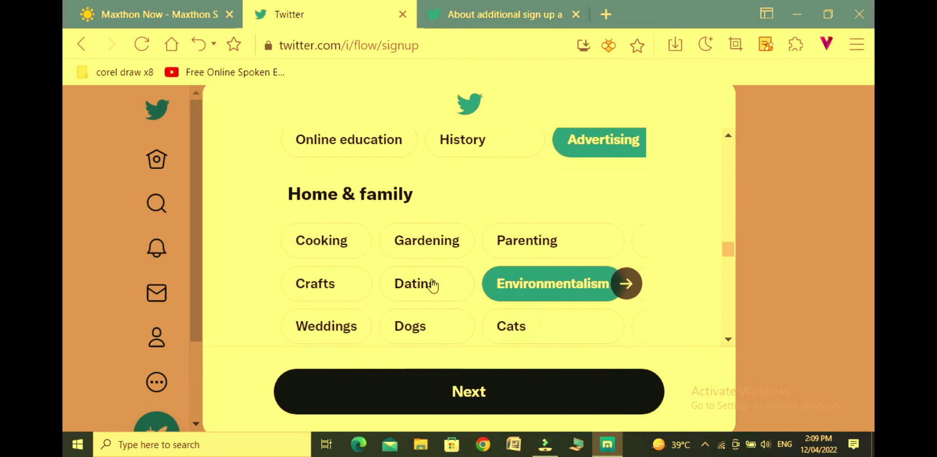
click(429, 247)
scroll(465, 315, down, 2)
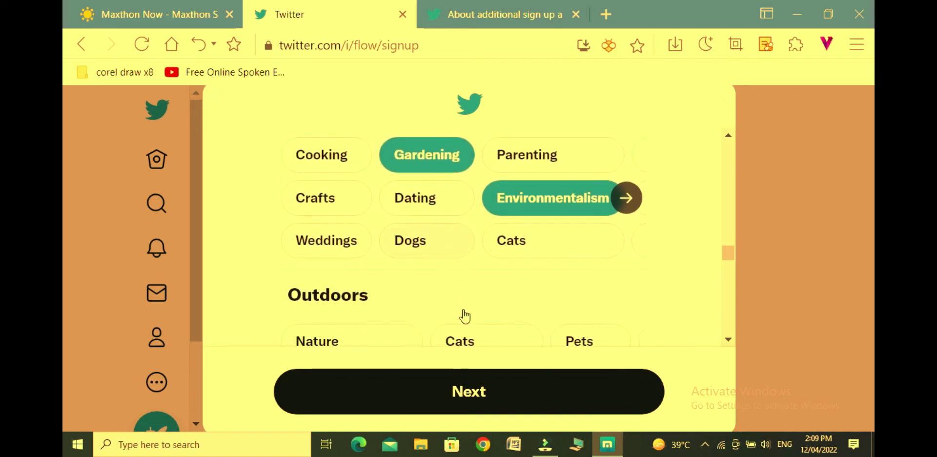
scroll(465, 315, down, 2)
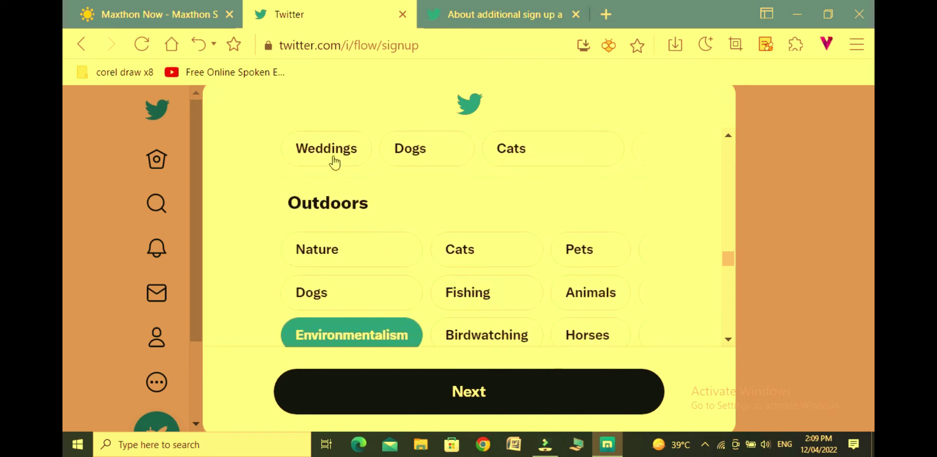
click(362, 159)
scroll(454, 307, up, 2)
scroll(463, 291, down, 2)
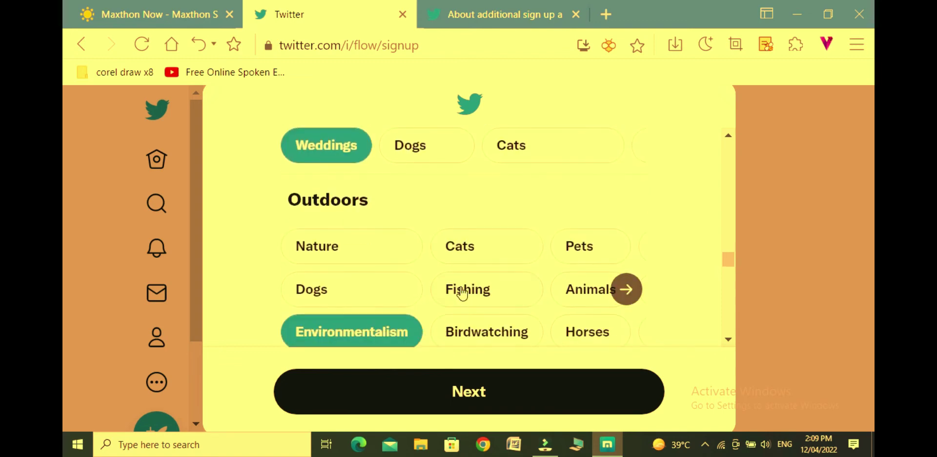
click(511, 294)
scroll(511, 295, down, 3)
click(510, 293)
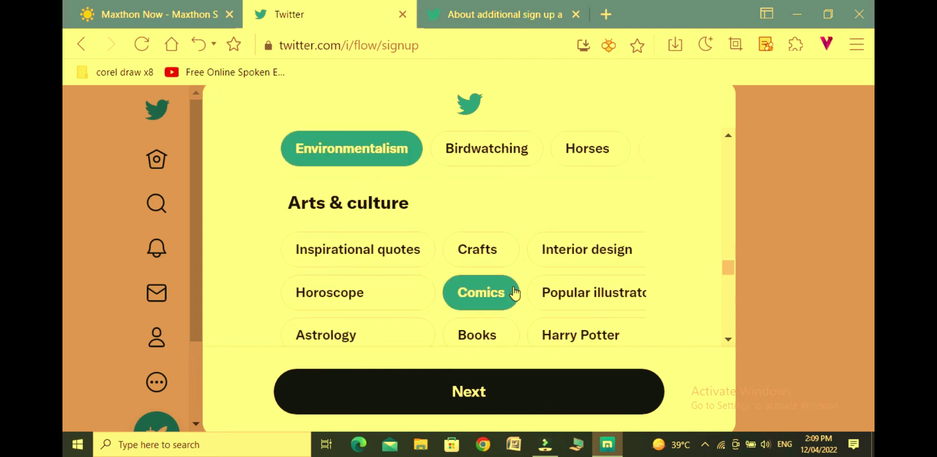
- Select Skin care, Popular images and Popular videos as interests
scroll(551, 295, down, 2)
scroll(552, 299, down, 4)
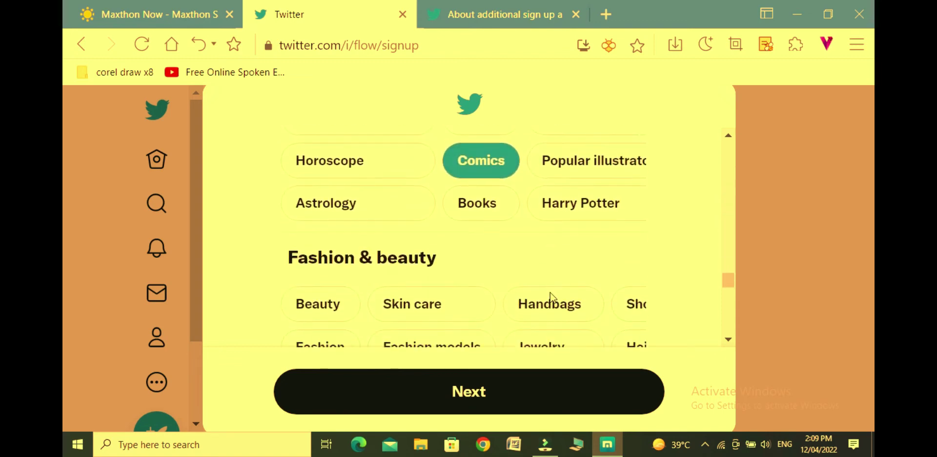
scroll(552, 299, up, 1)
scroll(552, 299, up, 1)
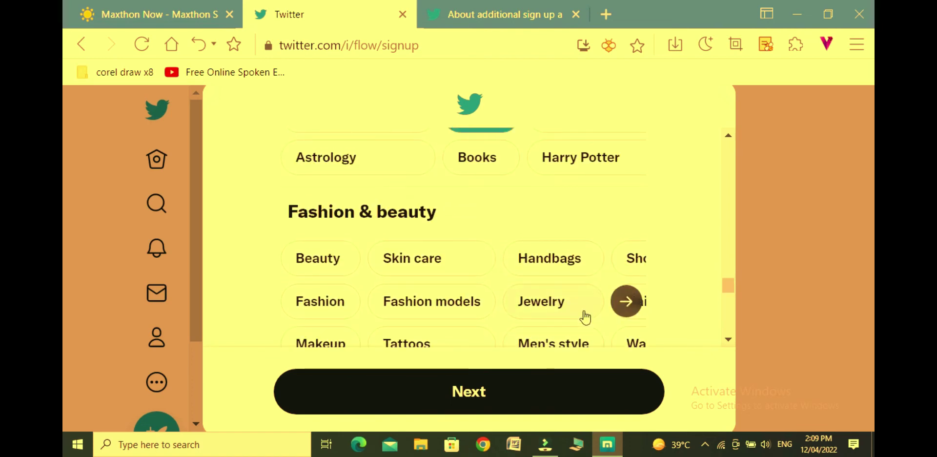
click(415, 263)
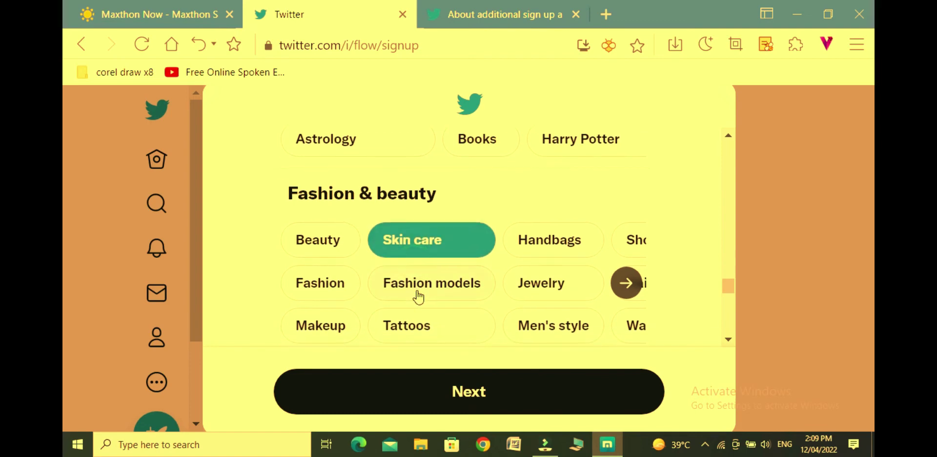
scroll(418, 296, down, 2)
scroll(419, 297, down, 2)
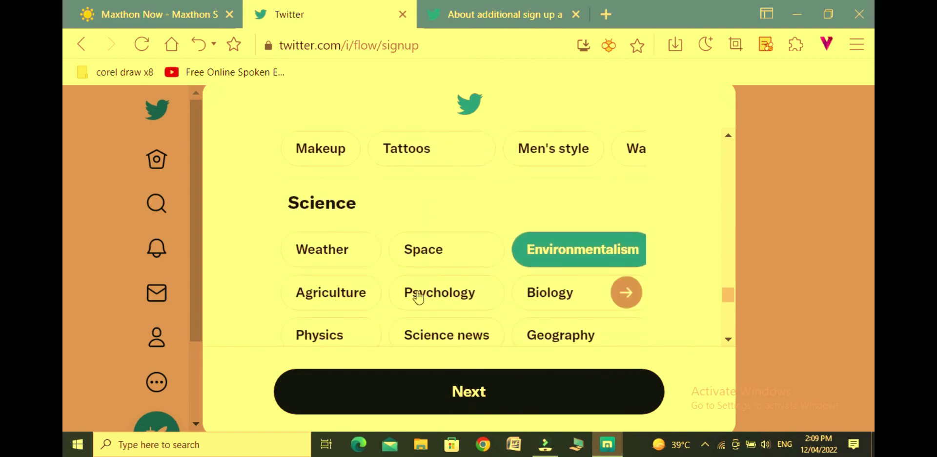
scroll(418, 296, down, 5)
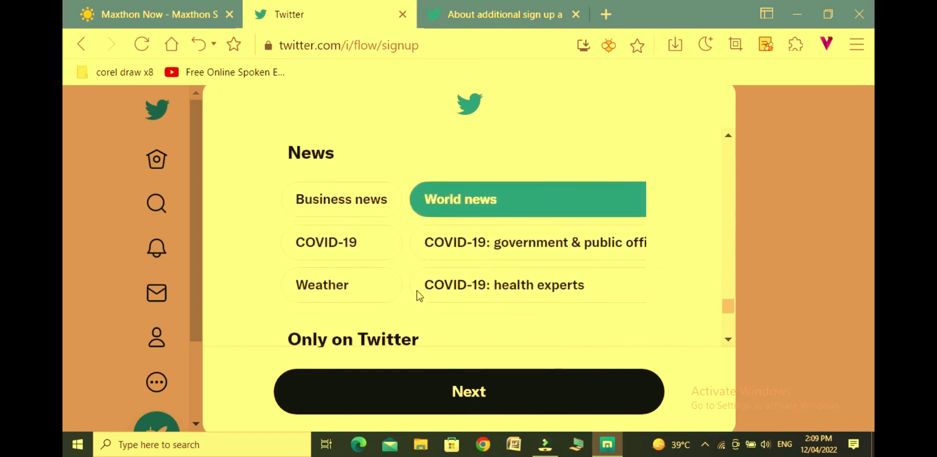
scroll(418, 295, down, 2)
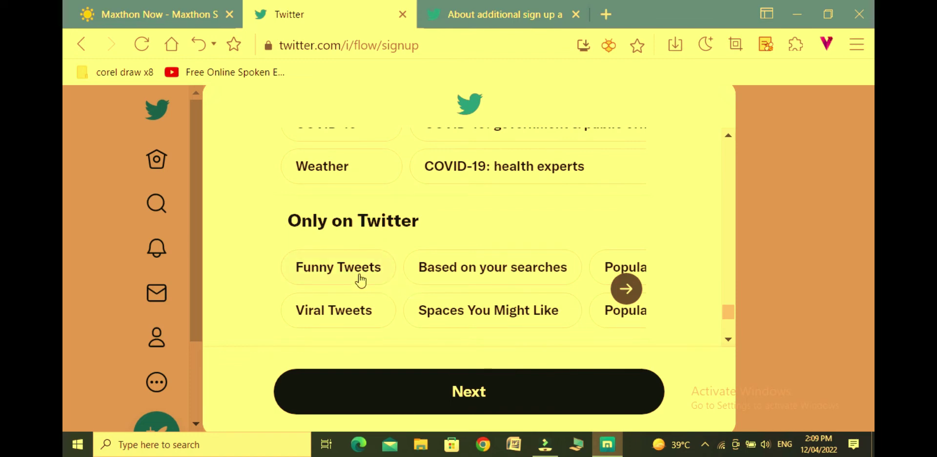
click(607, 267)
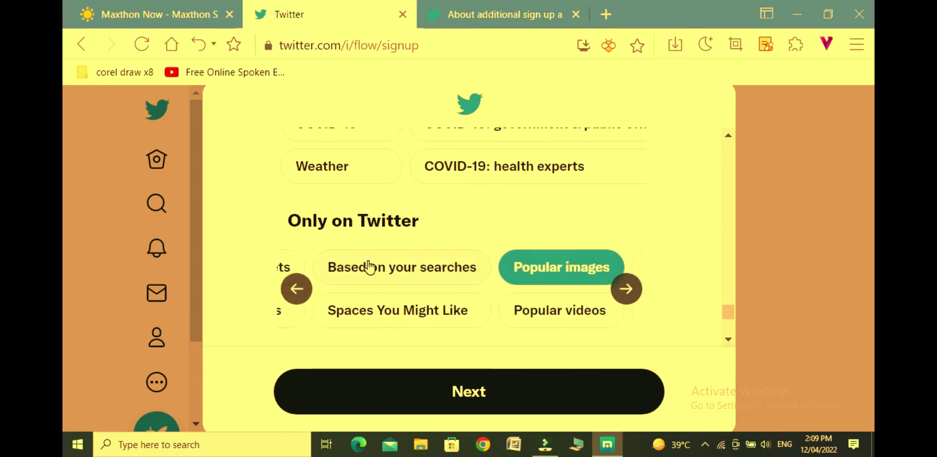
click(545, 311)
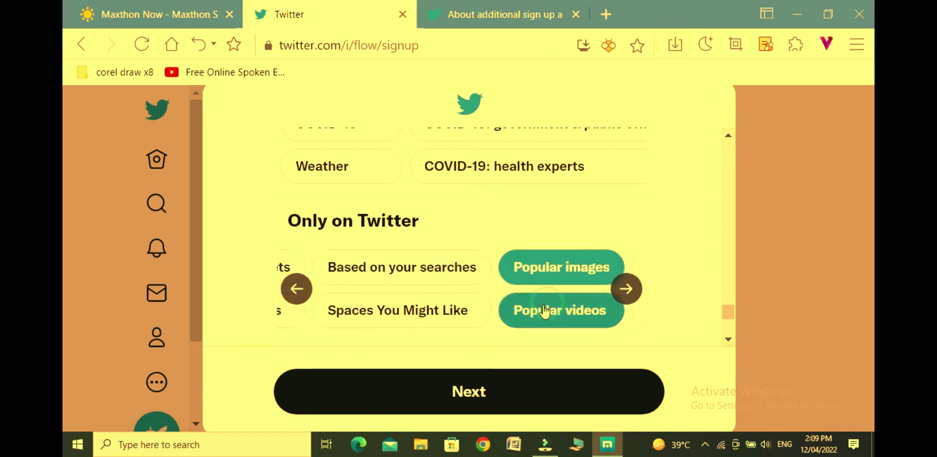
- Add Funny Tweets and Viral Tweets, then continue to the account suggestions
click(303, 296)
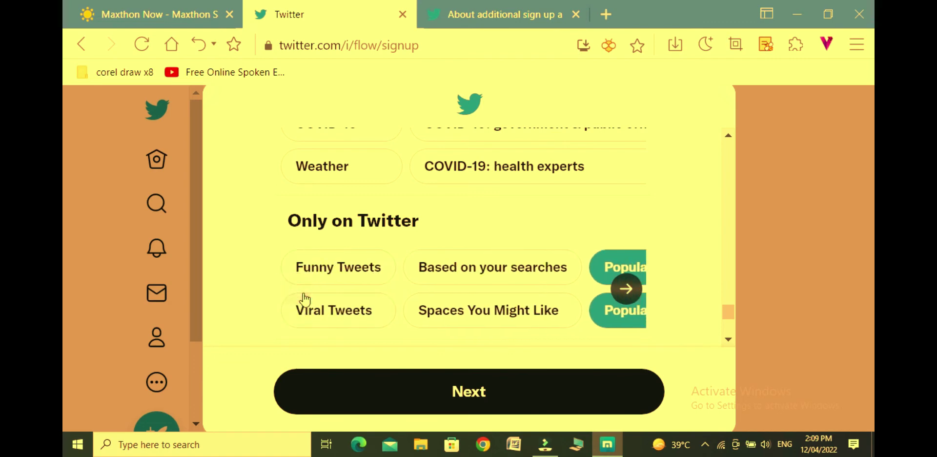
click(320, 277)
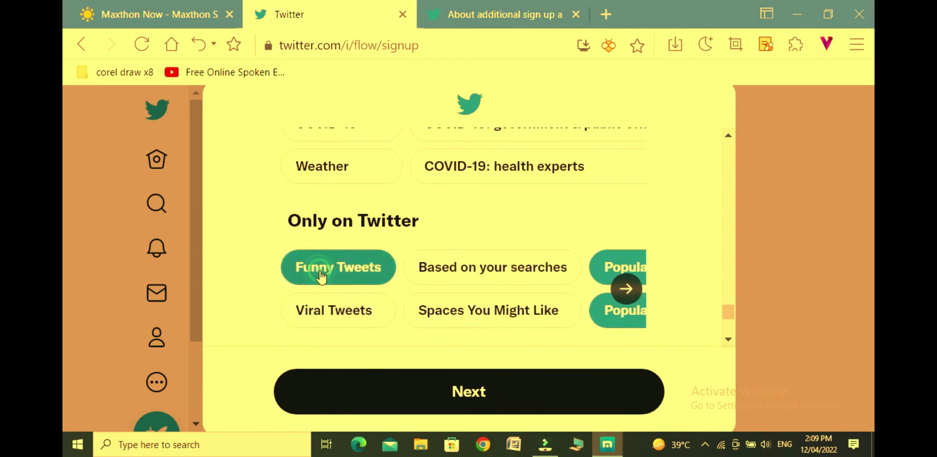
click(333, 313)
click(486, 389)
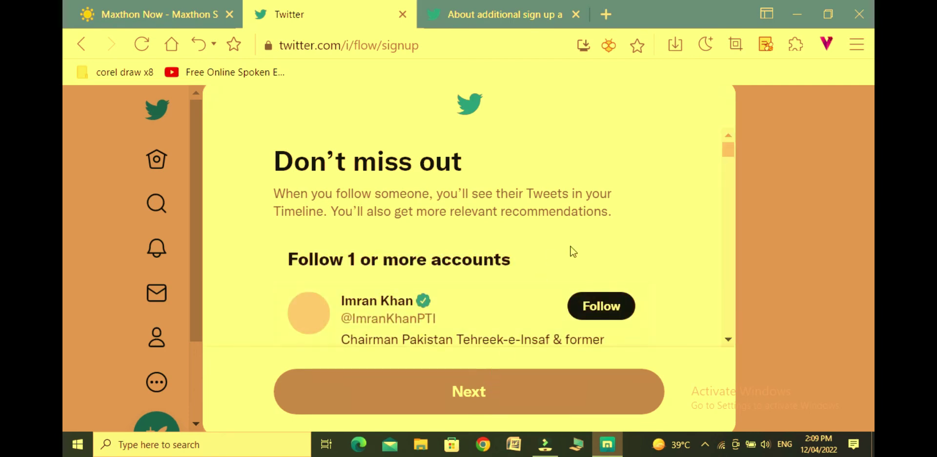
scroll(662, 242, down, 2)
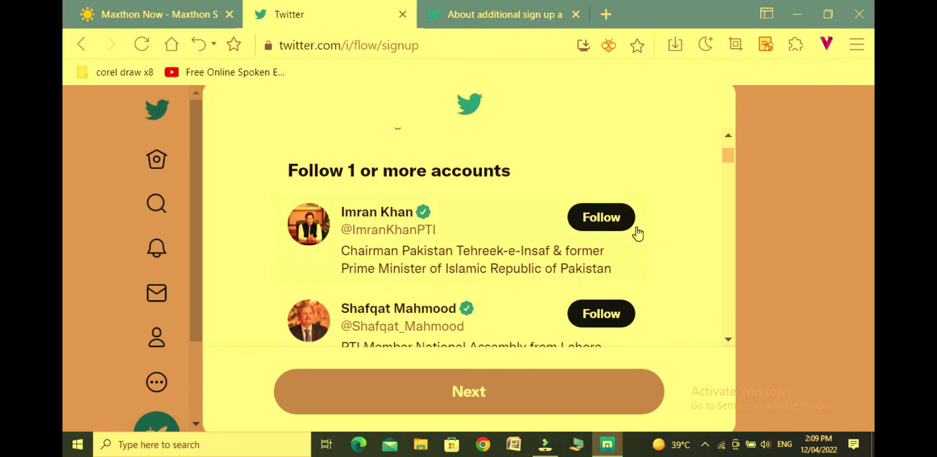
scroll(645, 232, down, 2)
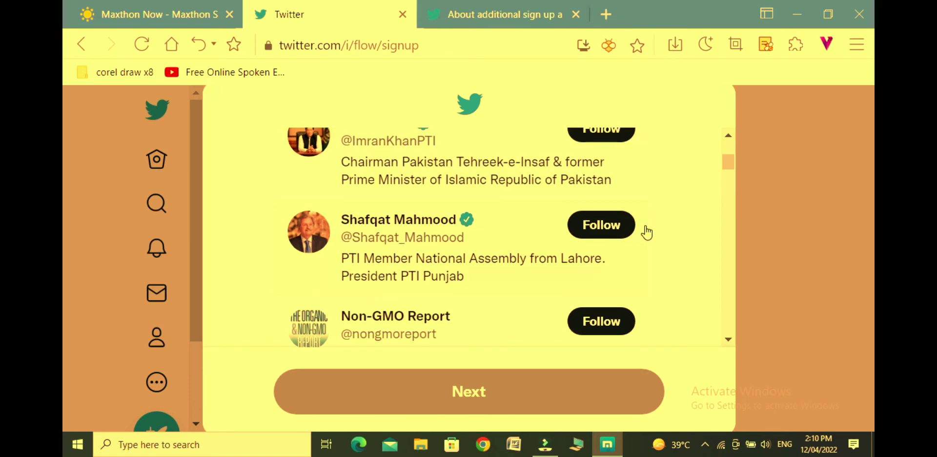
scroll(647, 232, up, 2)
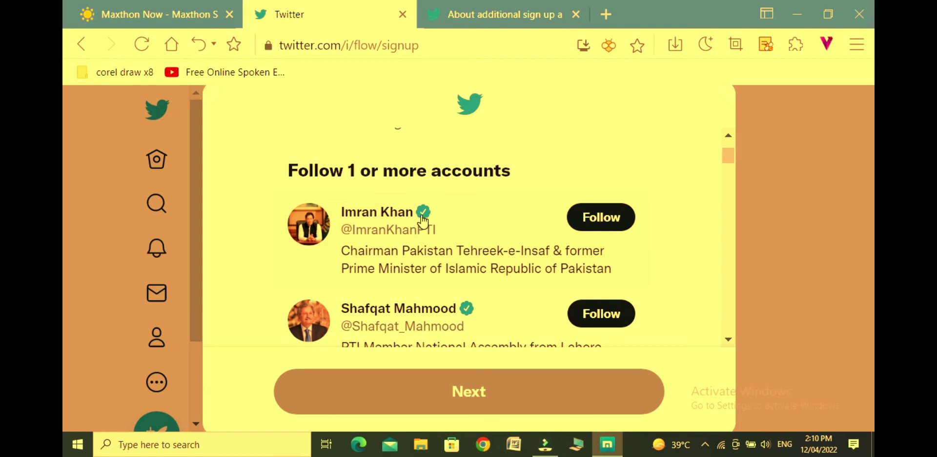
scroll(491, 237, down, 4)
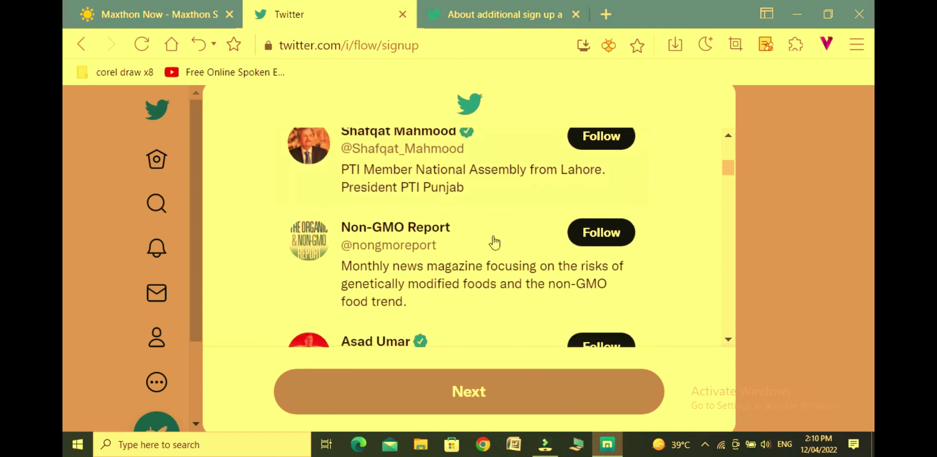
scroll(476, 250, down, 2)
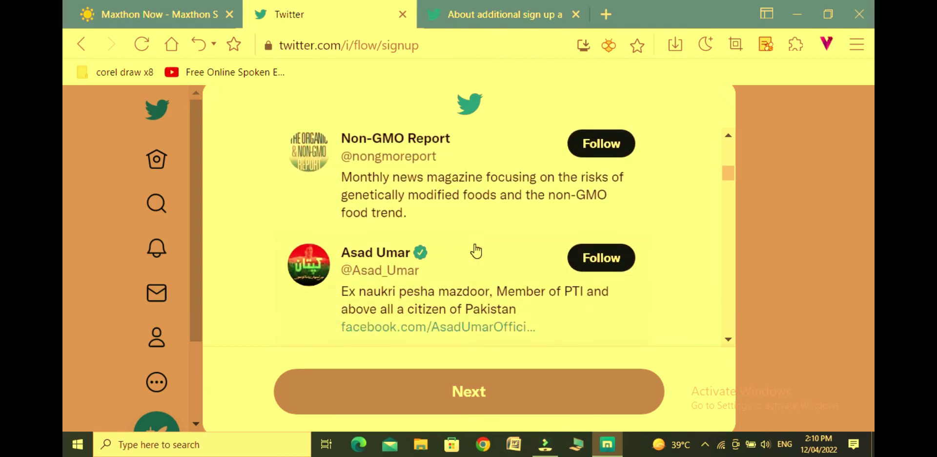
scroll(476, 250, down, 2)
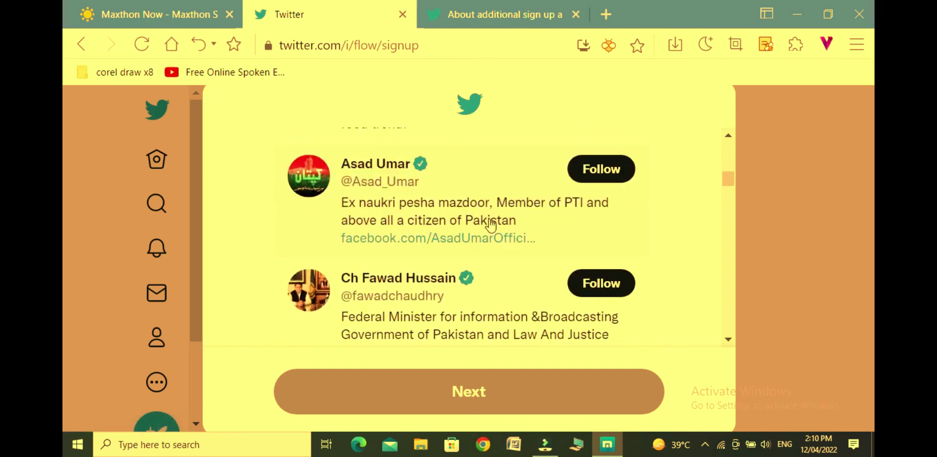
scroll(543, 227, down, 2)
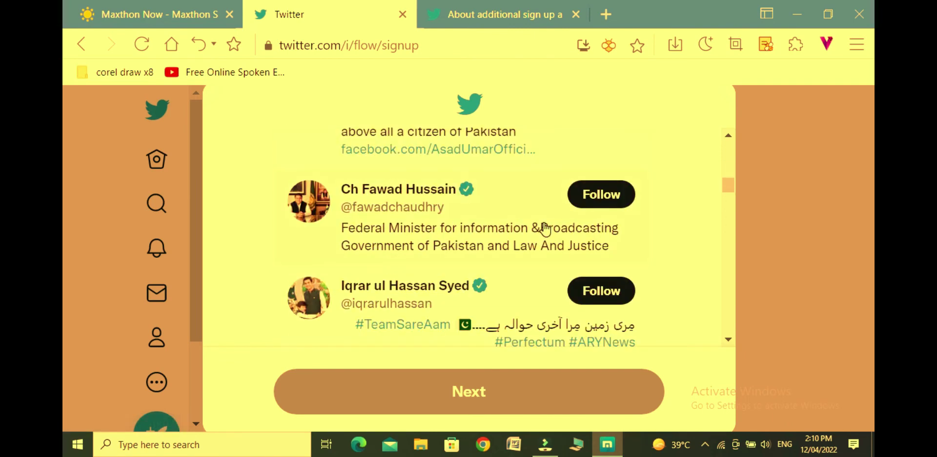
scroll(544, 228, down, 2)
scroll(546, 228, down, 2)
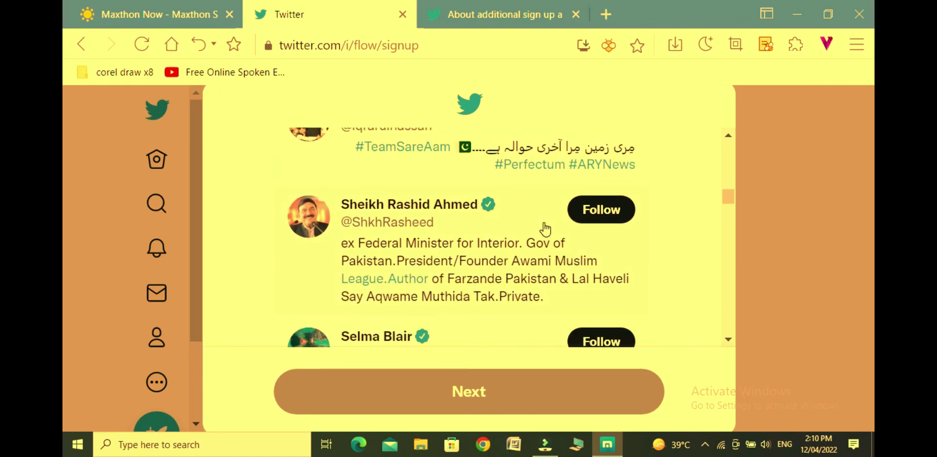
scroll(545, 228, down, 2)
scroll(545, 229, down, 4)
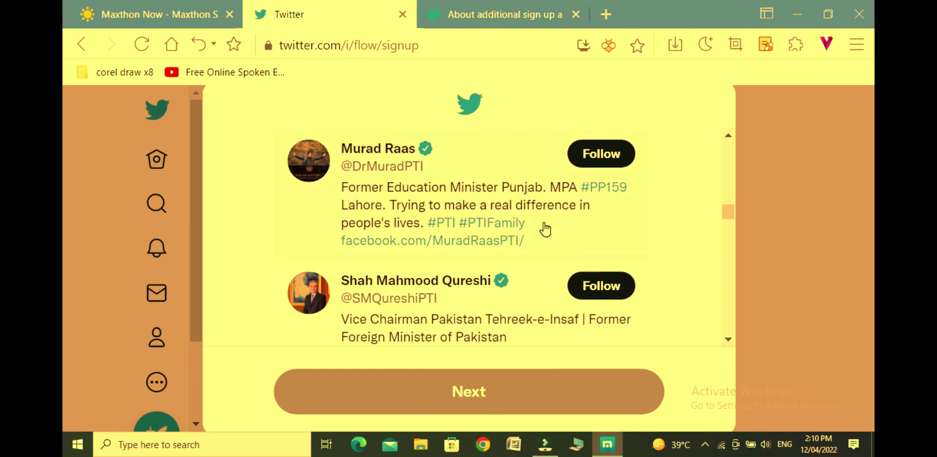
scroll(546, 229, down, 10)
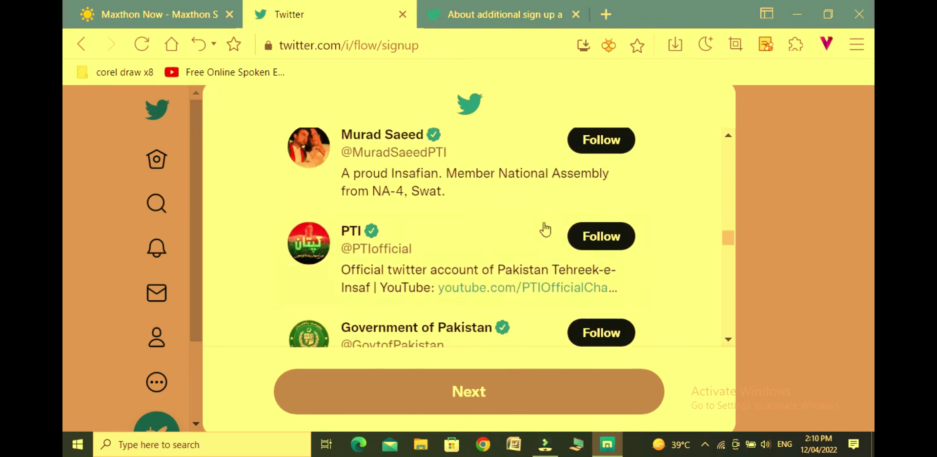
scroll(545, 229, up, 15)
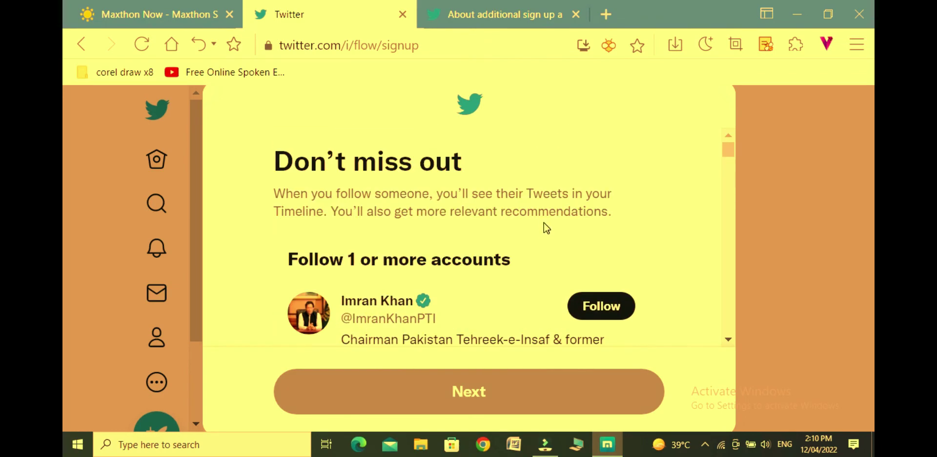
scroll(544, 223, down, 2)
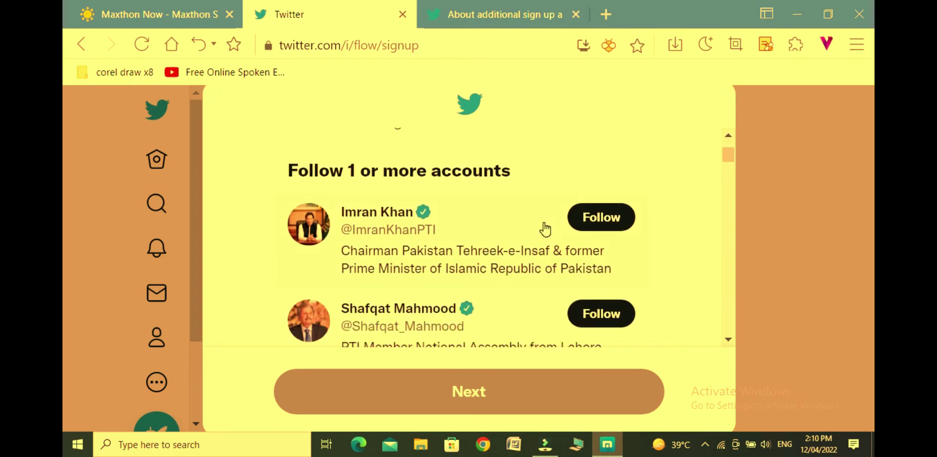
- Follow the first four suggested accounts in the sign-up list
click(618, 227)
scroll(665, 232, down, 2)
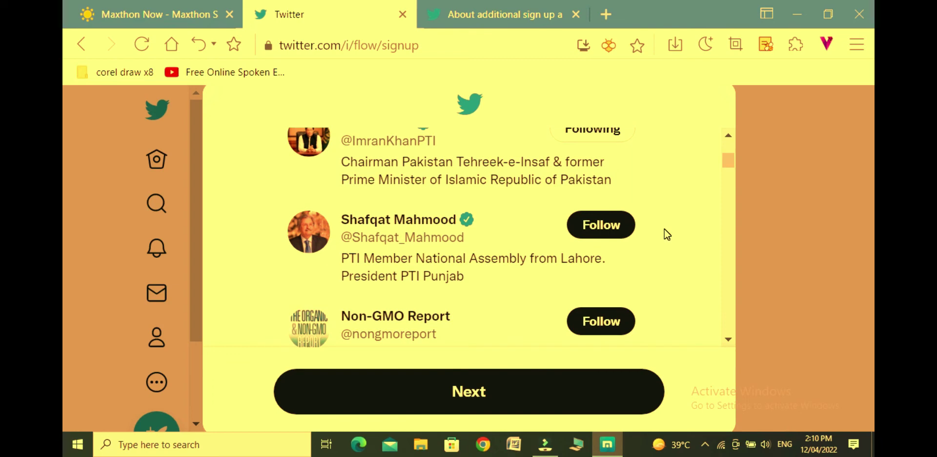
scroll(664, 230, down, 4)
scroll(664, 230, down, 2)
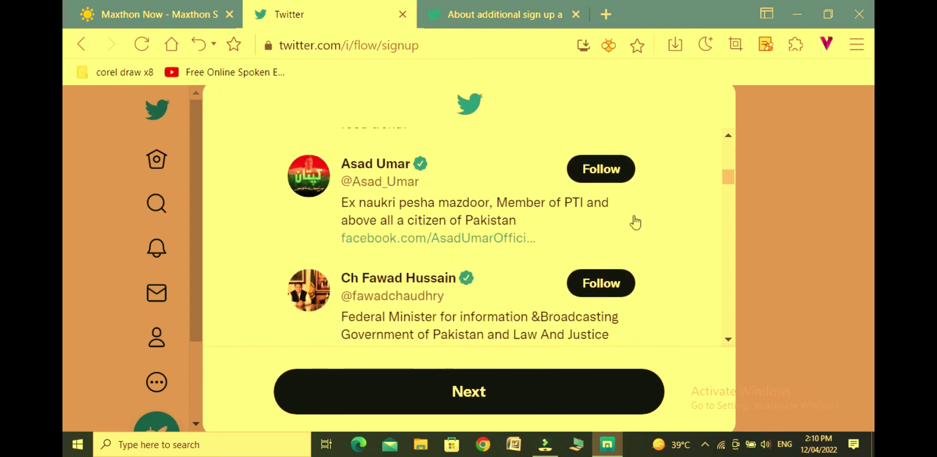
click(599, 180)
scroll(640, 236, down, 4)
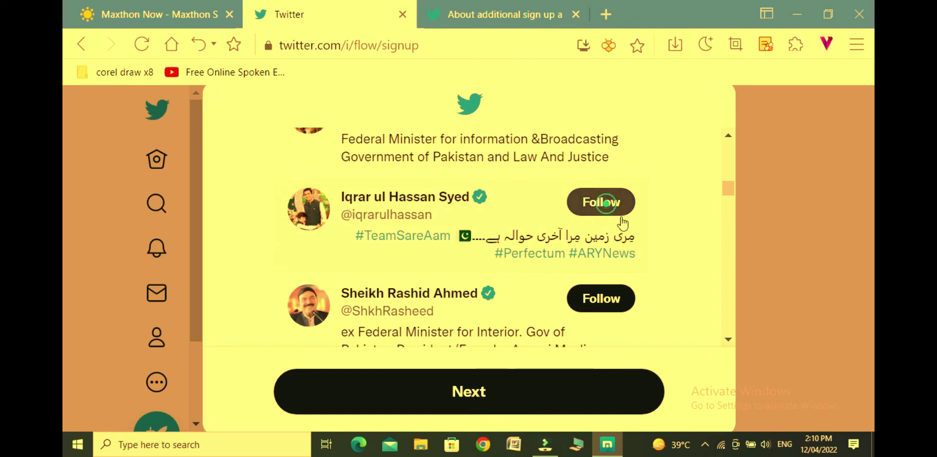
click(606, 217)
scroll(649, 262, down, 2)
click(615, 215)
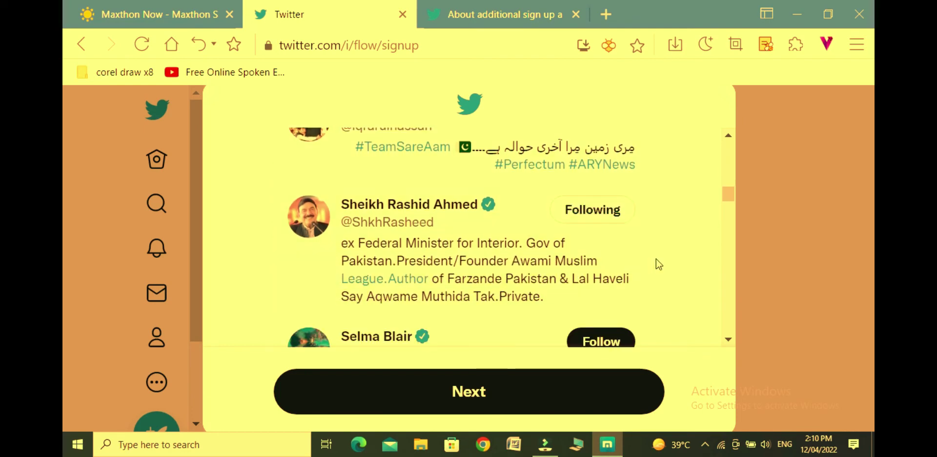
- Follow Government of Pakistan and the next suggested political account
scroll(656, 262, down, 6)
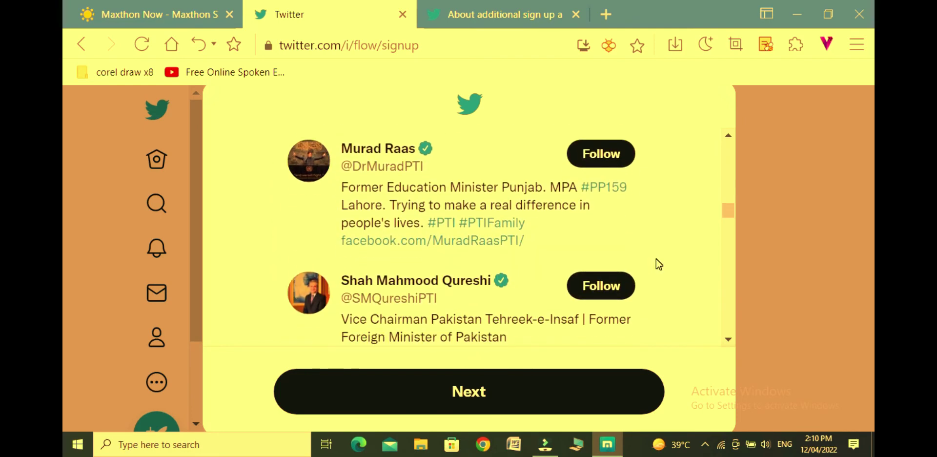
scroll(657, 259, down, 4)
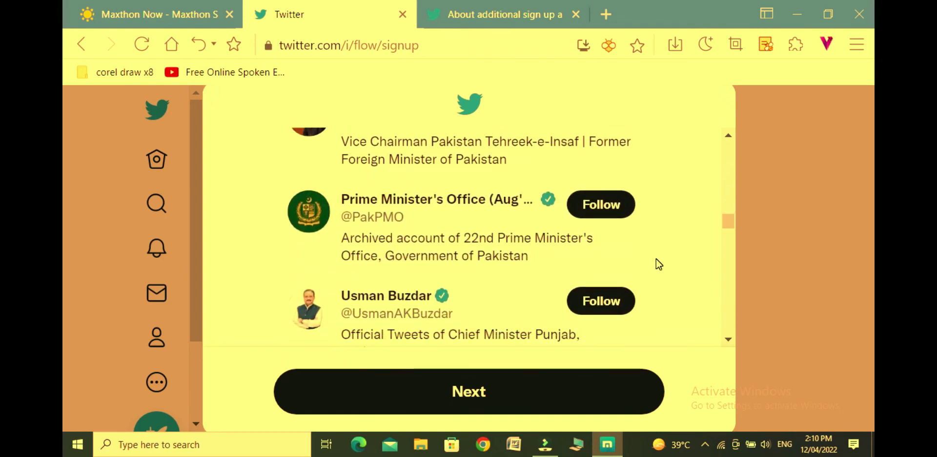
scroll(656, 260, down, 2)
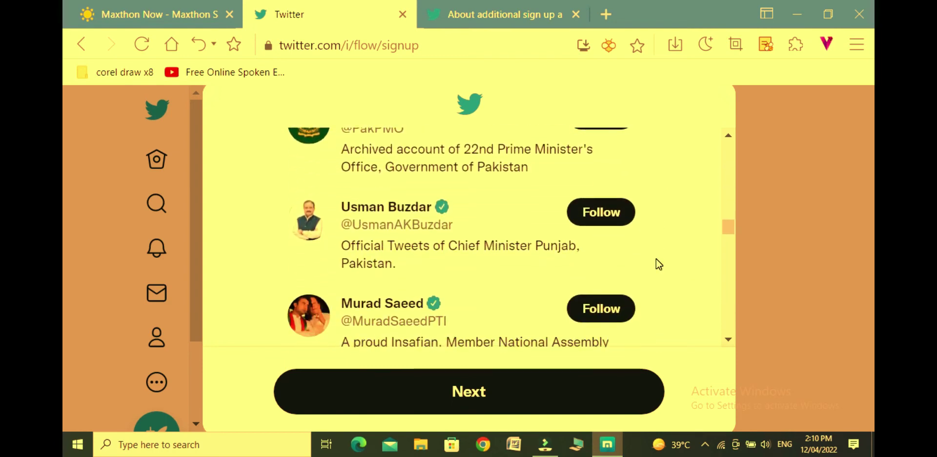
scroll(657, 259, down, 2)
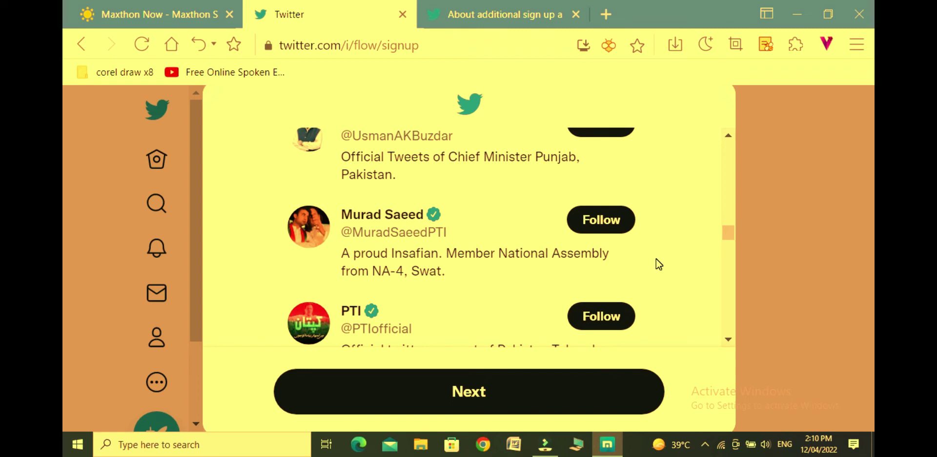
scroll(656, 259, down, 2)
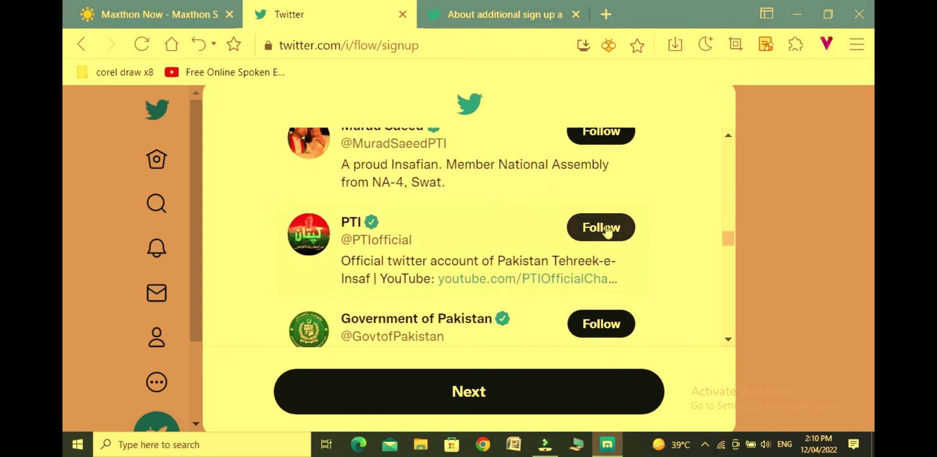
click(604, 325)
scroll(666, 271, down, 5)
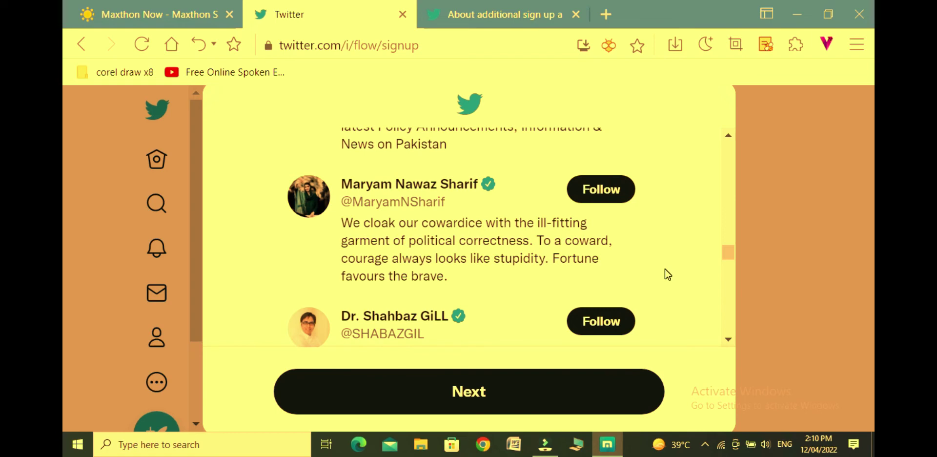
click(611, 192)
scroll(665, 269, down, 4)
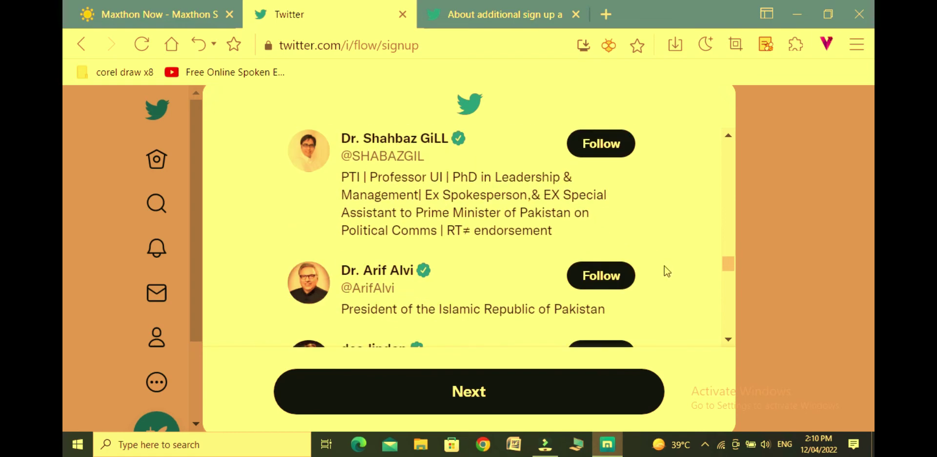
scroll(667, 270, down, 2)
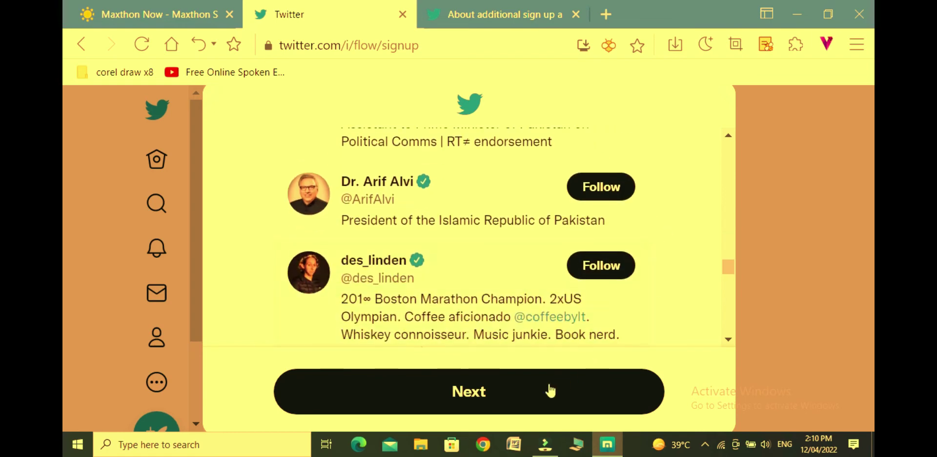
- Finish sign-up and scroll through the tweets on the new Home timeline
click(528, 394)
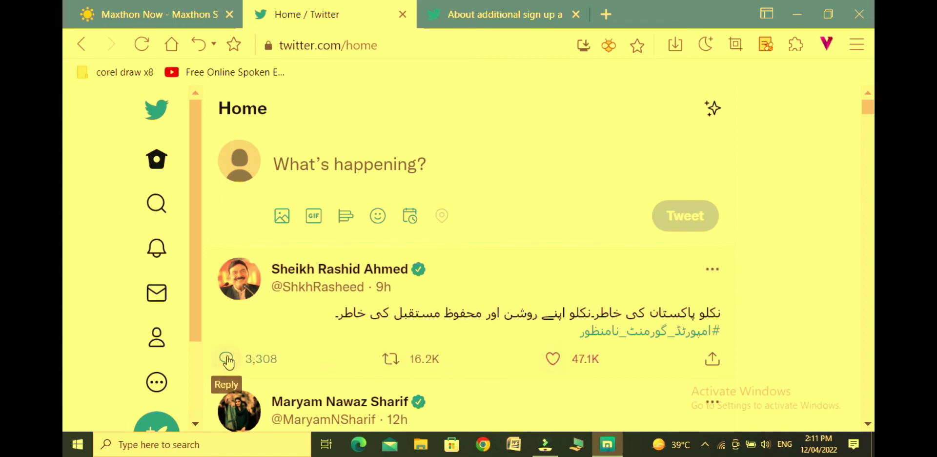
scroll(342, 263, down, 3)
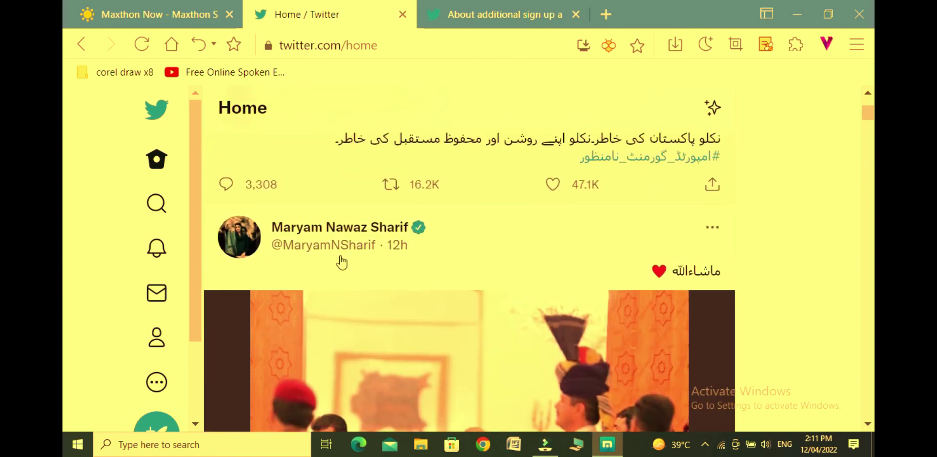
scroll(342, 262, down, 2)
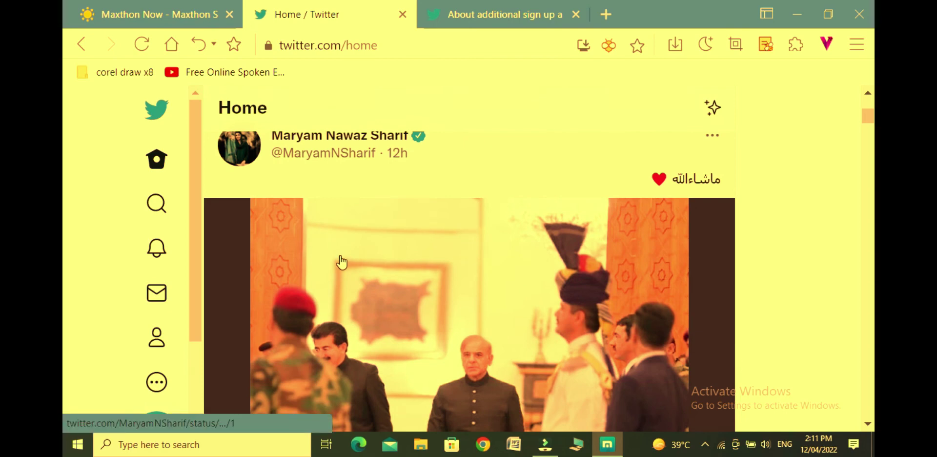
scroll(341, 263, down, 3)
scroll(341, 262, down, 3)
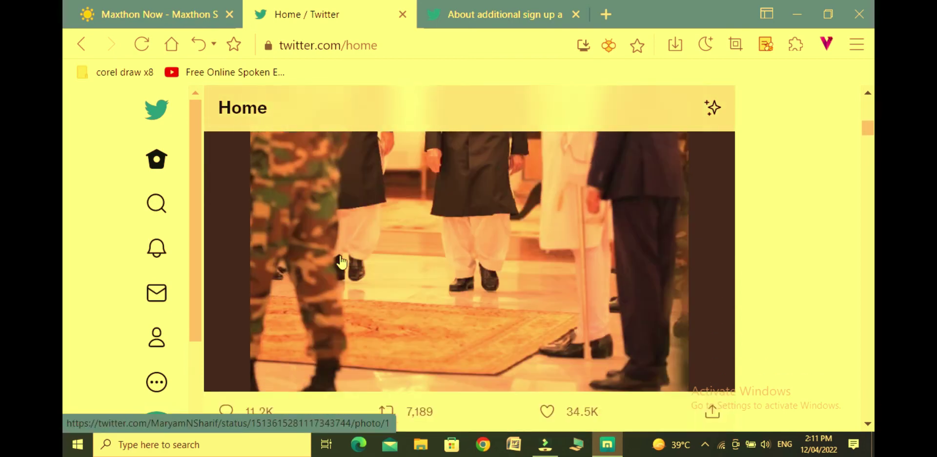
scroll(341, 263, up, 3)
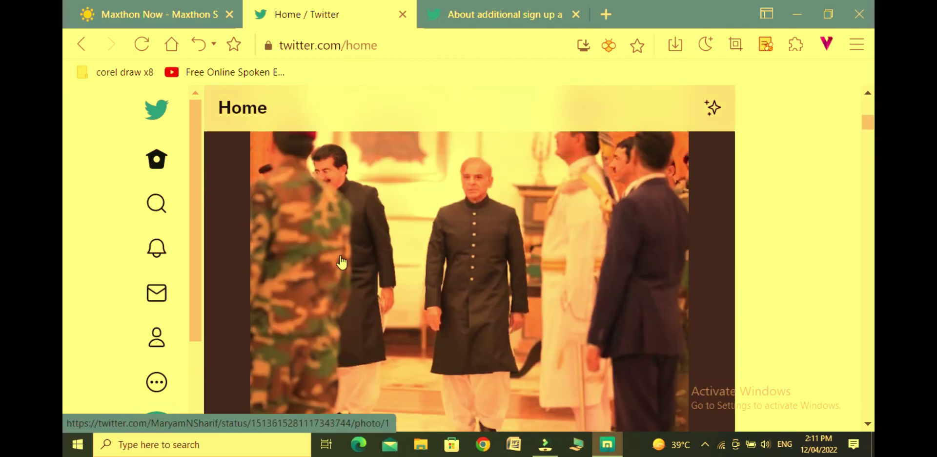
scroll(342, 263, down, 8)
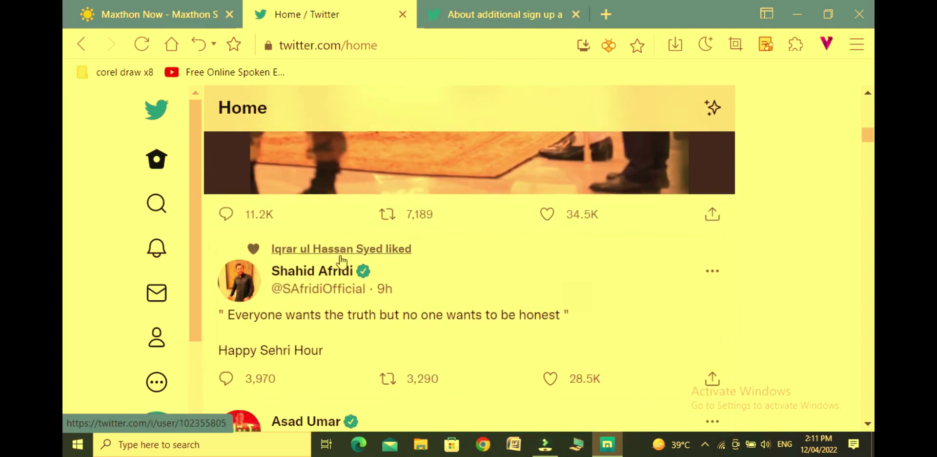
scroll(342, 262, down, 7)
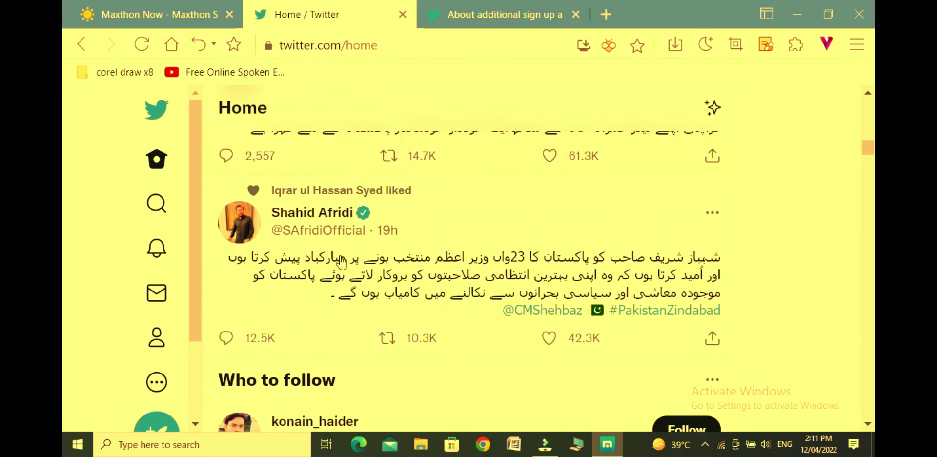
scroll(341, 263, down, 4)
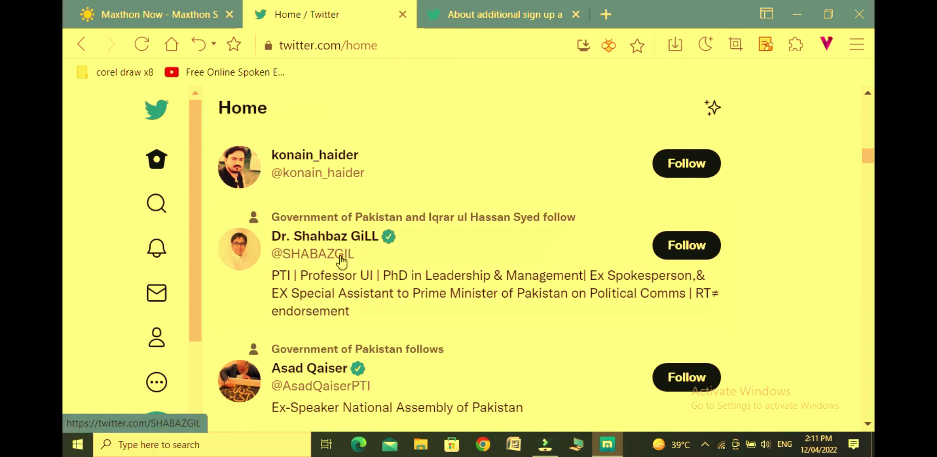
scroll(342, 263, up, 10)
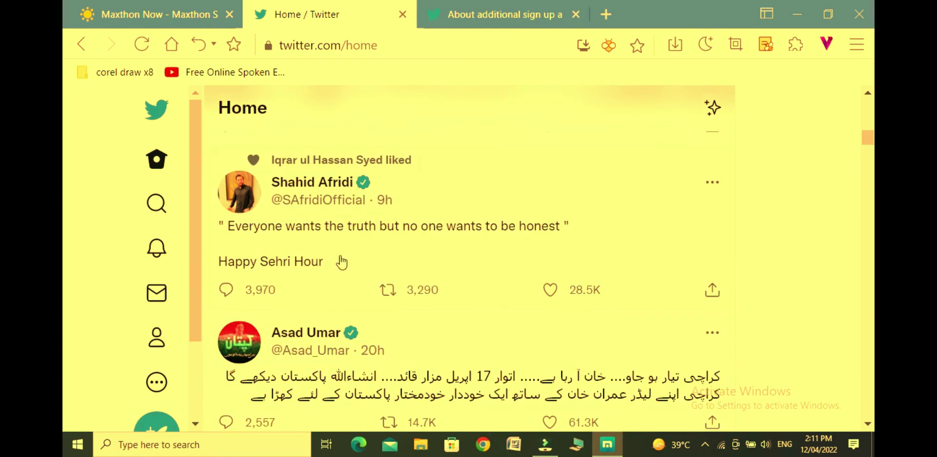
scroll(342, 263, down, 9)
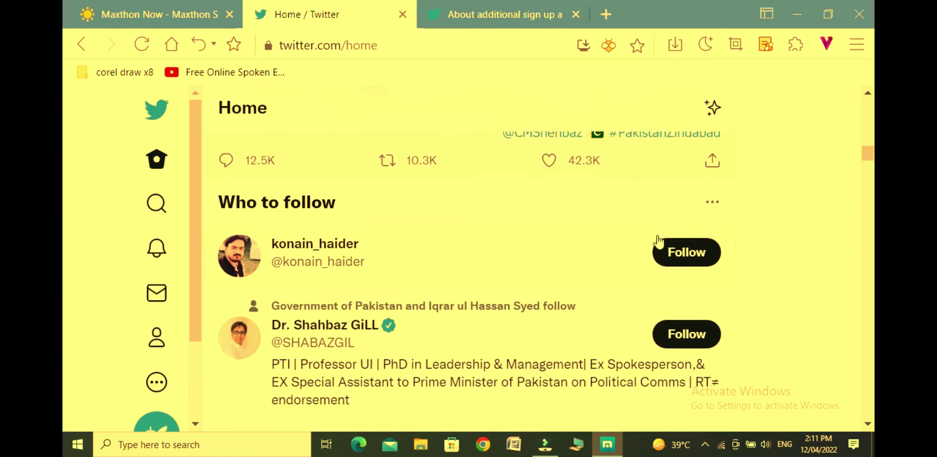
scroll(682, 262, down, 2)
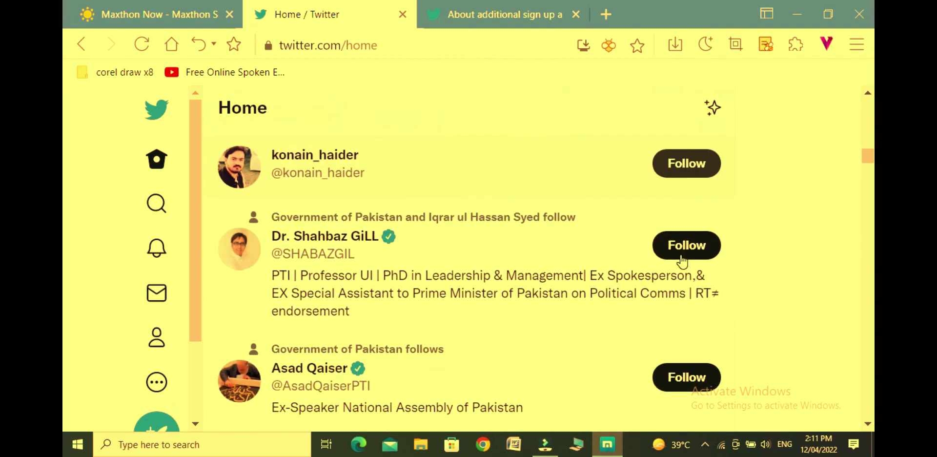
scroll(682, 262, down, 4)
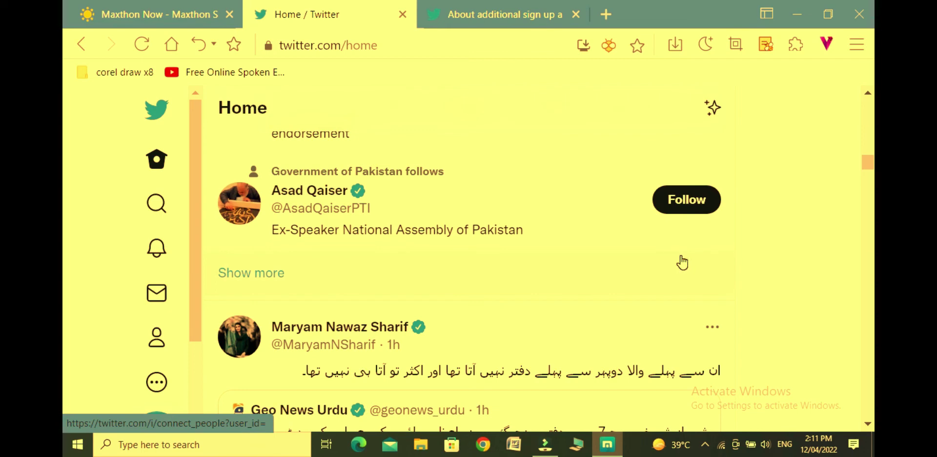
- Go to the Explore page and focus the Search Twitter box
click(161, 207)
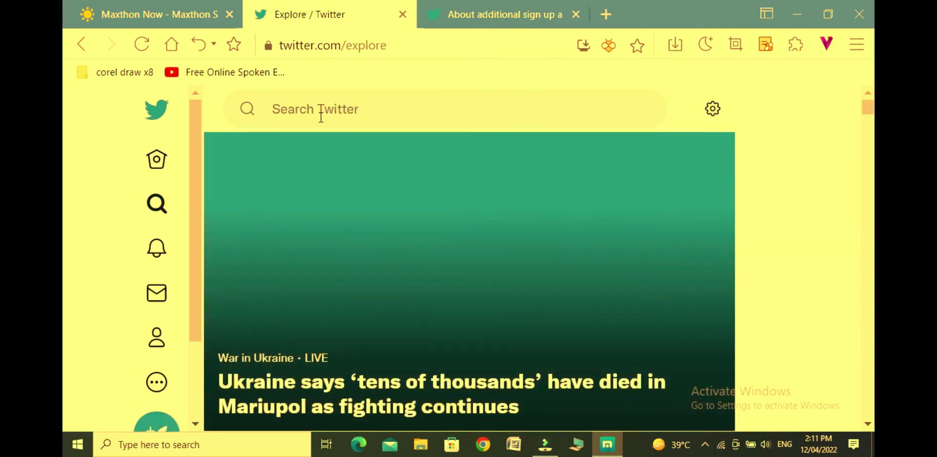
click(321, 118)
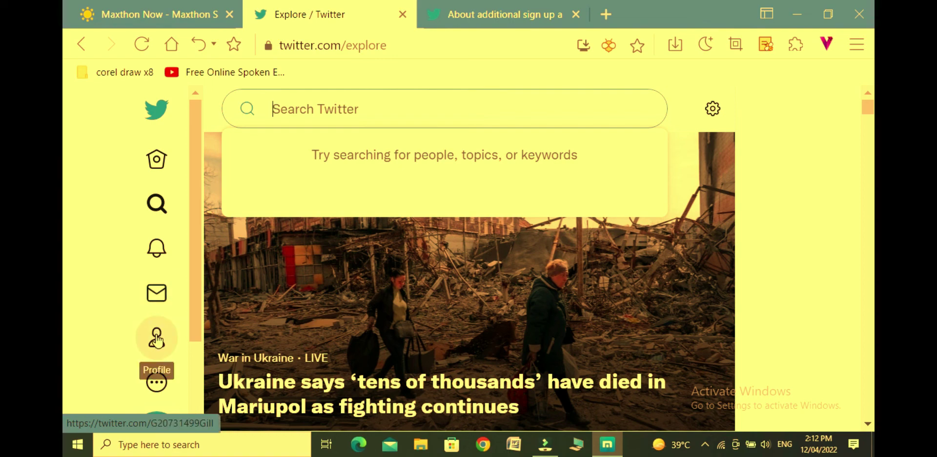
scroll(157, 337, down, 2)
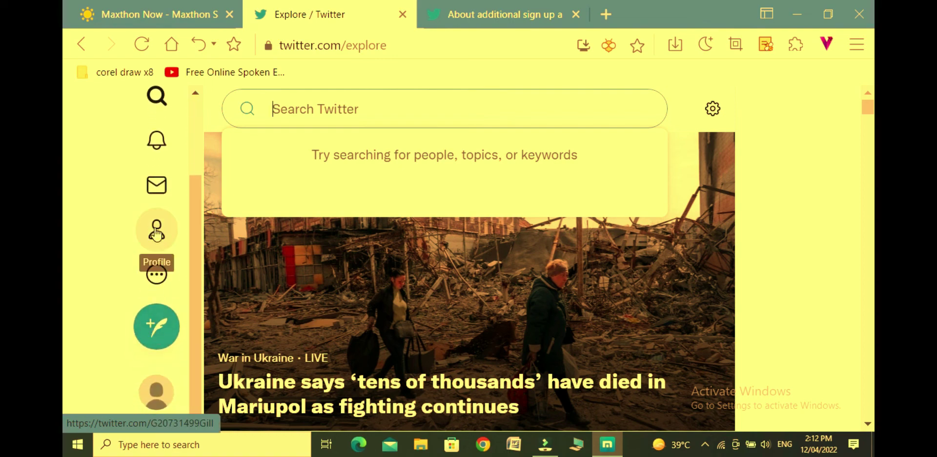
- Open and close the More menu, then scroll through Explore's trending items
click(162, 286)
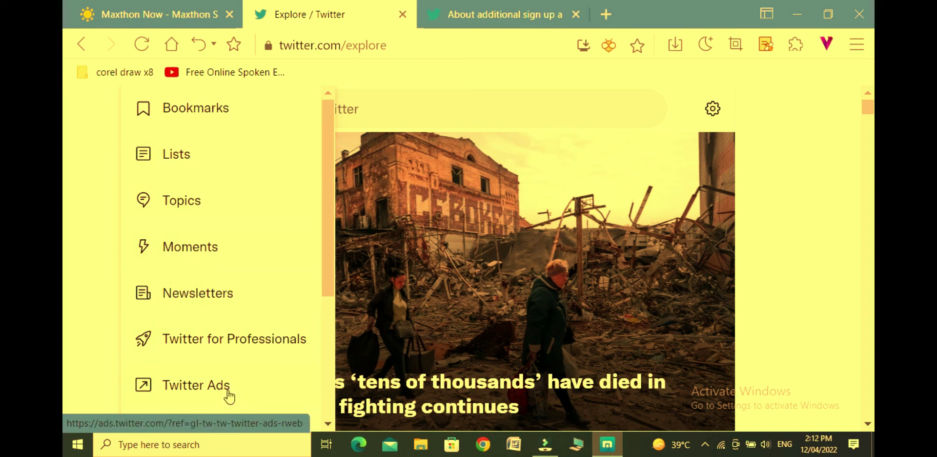
click(101, 285)
scroll(207, 279, down, 10)
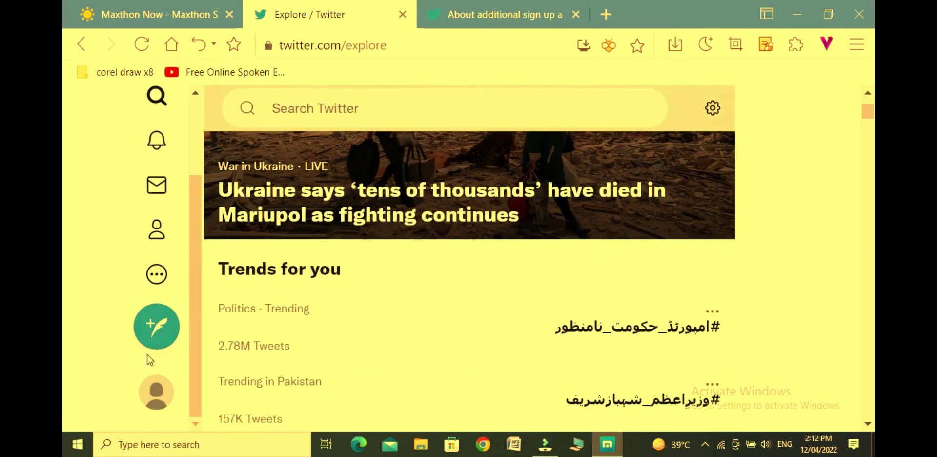
scroll(150, 371, down, 10)
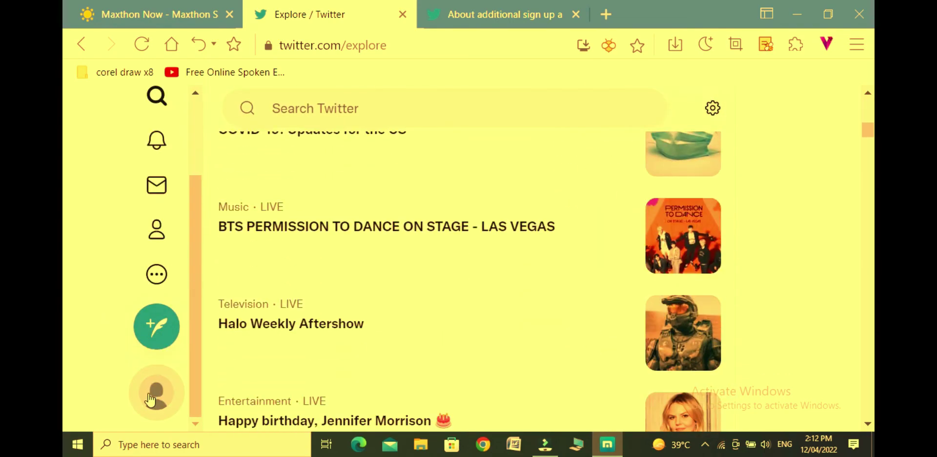
scroll(150, 400, up, 3)
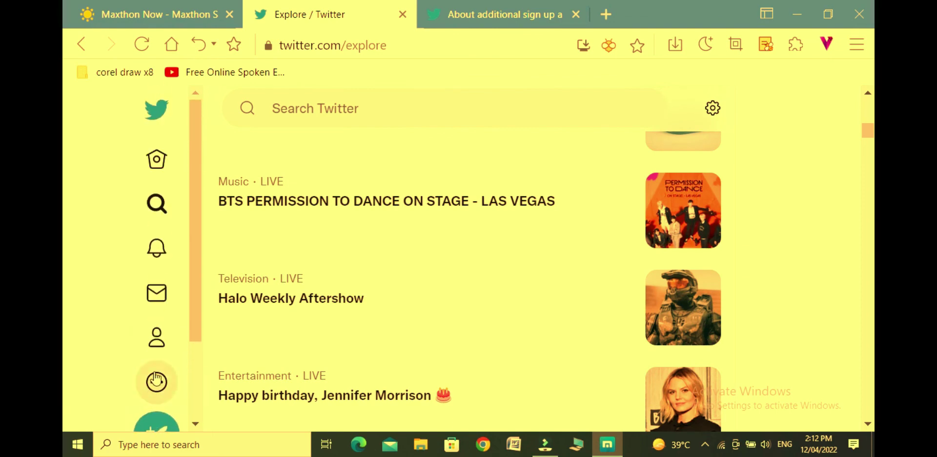
scroll(151, 385, down, 3)
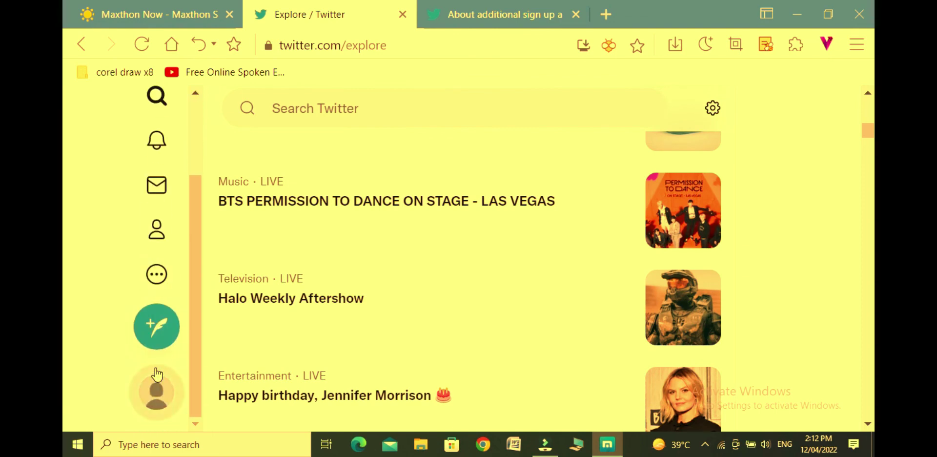
scroll(156, 381, up, 3)
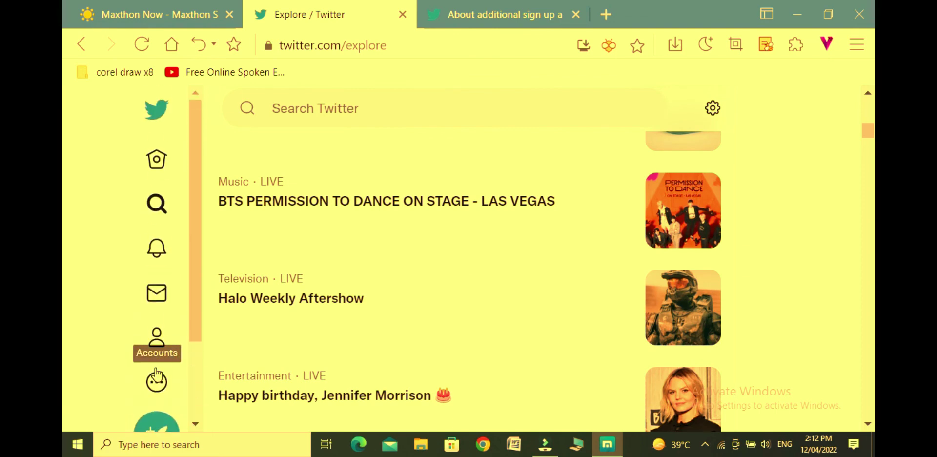
click(157, 203)
click(339, 110)
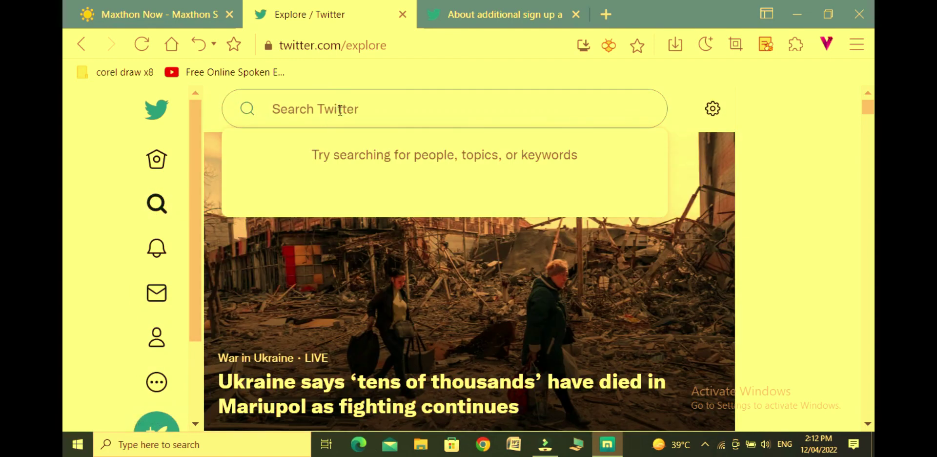
text(cricket)
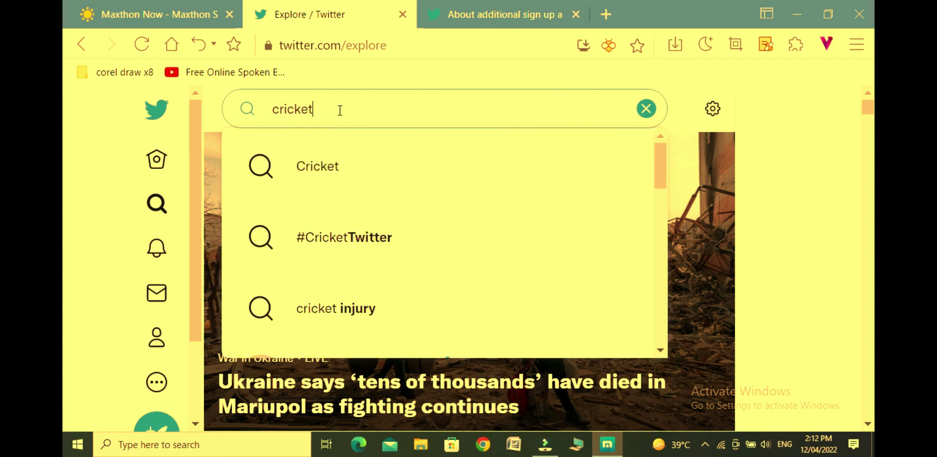
click(325, 174)
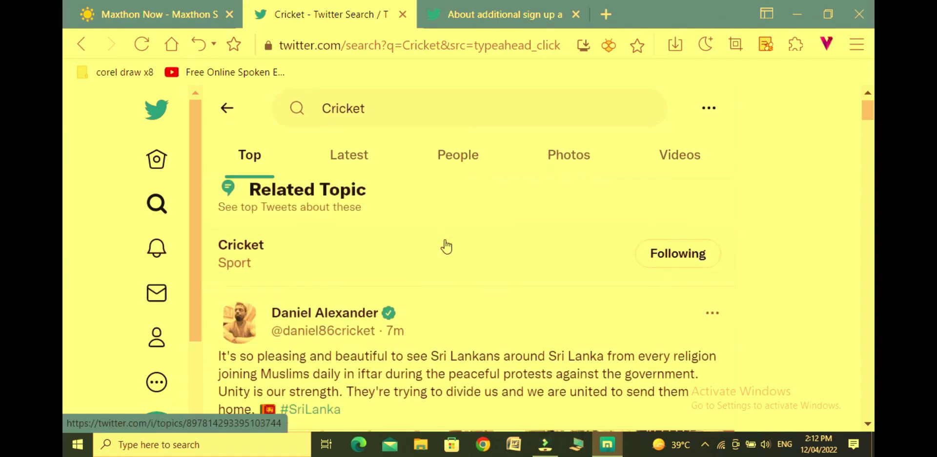
scroll(446, 246, down, 5)
scroll(445, 246, up, 3)
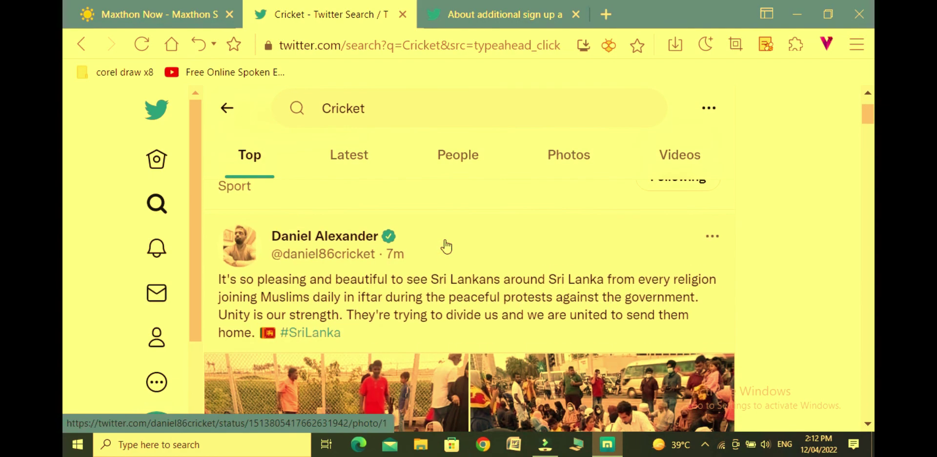
click(467, 161)
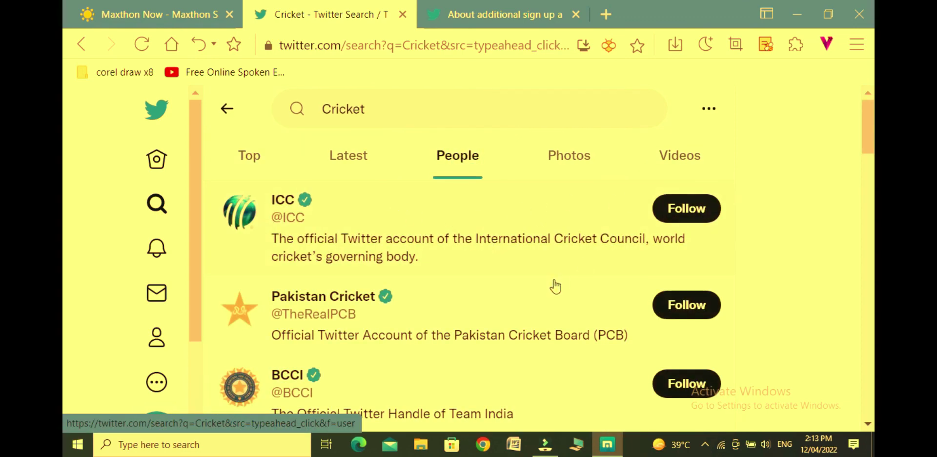
scroll(556, 288, down, 2)
scroll(555, 288, down, 5)
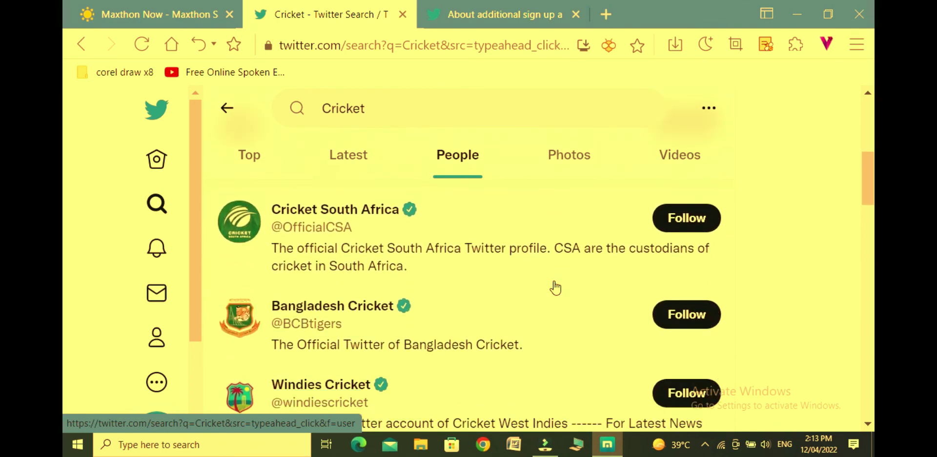
scroll(556, 288, down, 5)
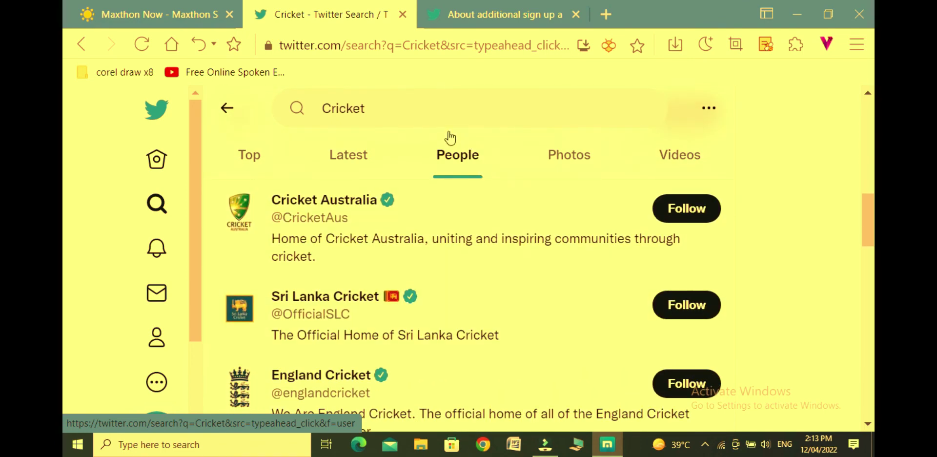
- Replace the Cricket query with a 'digital marketing' search
click(402, 111)
key(BackSpace)
key(BackSpace)
key(BackSpace)
key(BackSpace)
key(BackSpace)
key(BackSpace)
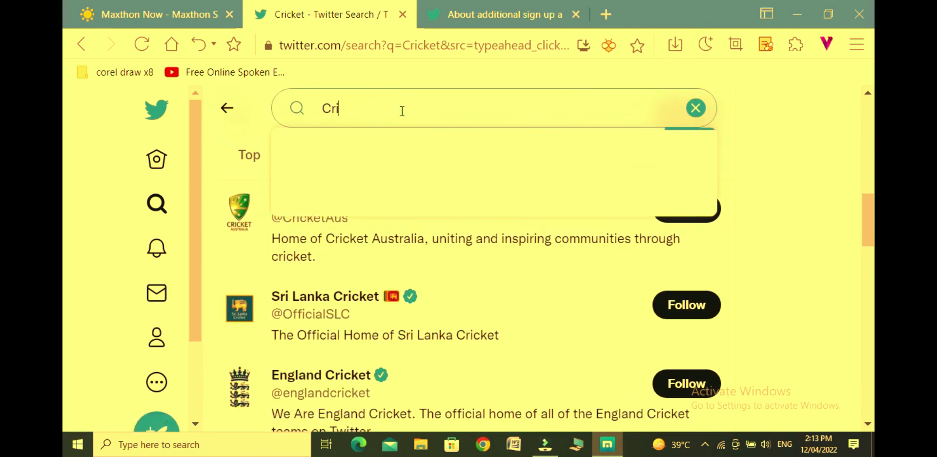
key(BackSpace)
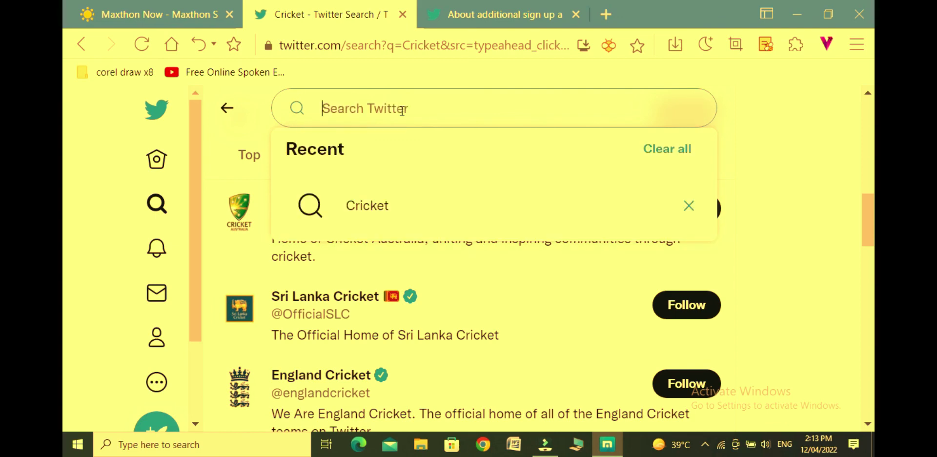
text(digital )
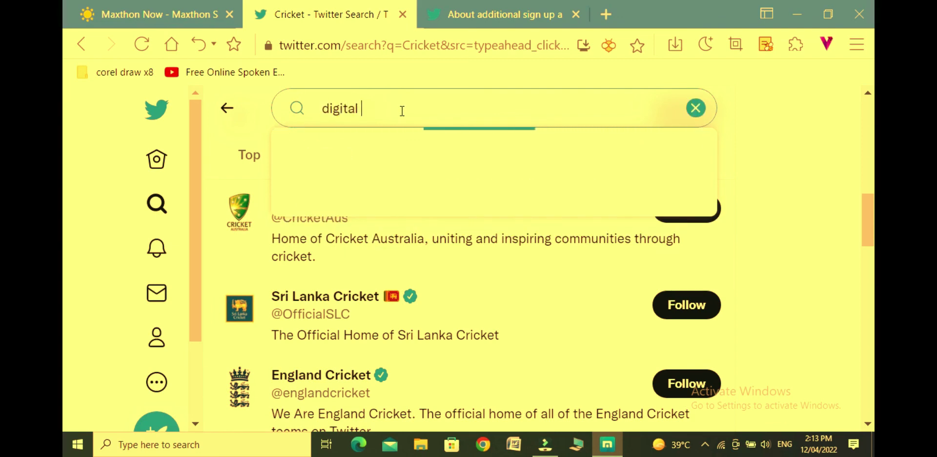
text(markt)
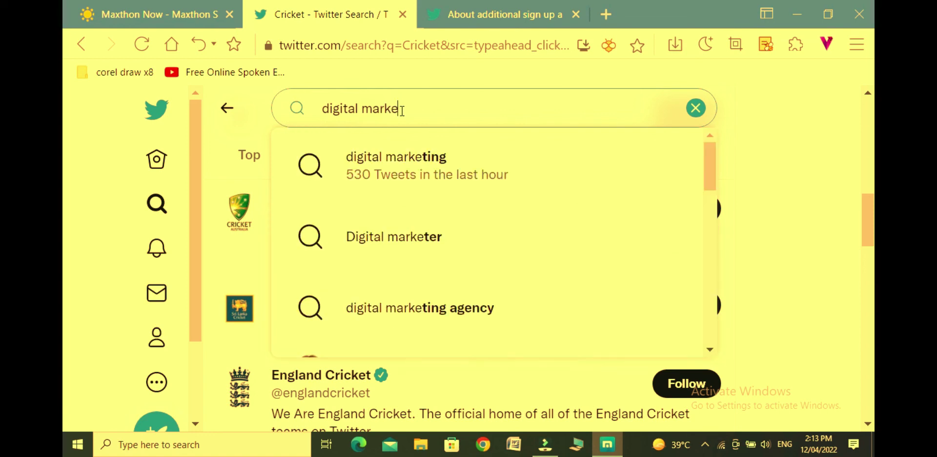
click(439, 164)
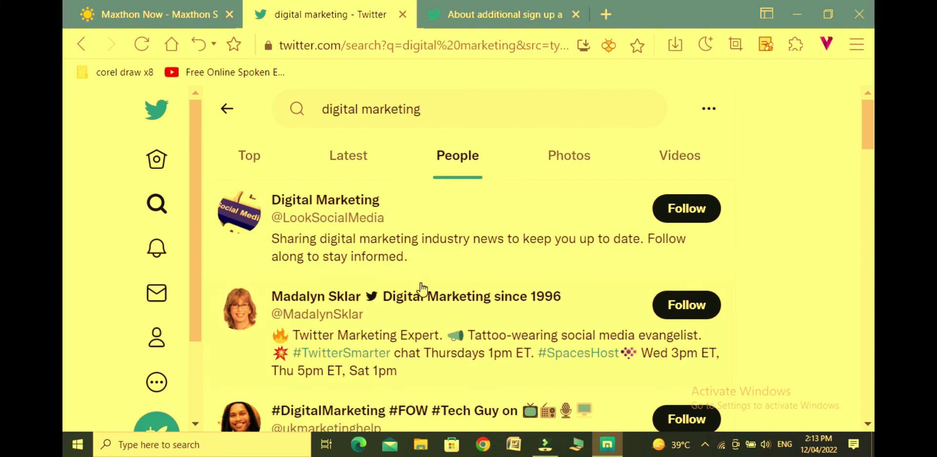
- Scroll through the digital marketing People results, dismissing the search suggestions
scroll(423, 290, down, 2)
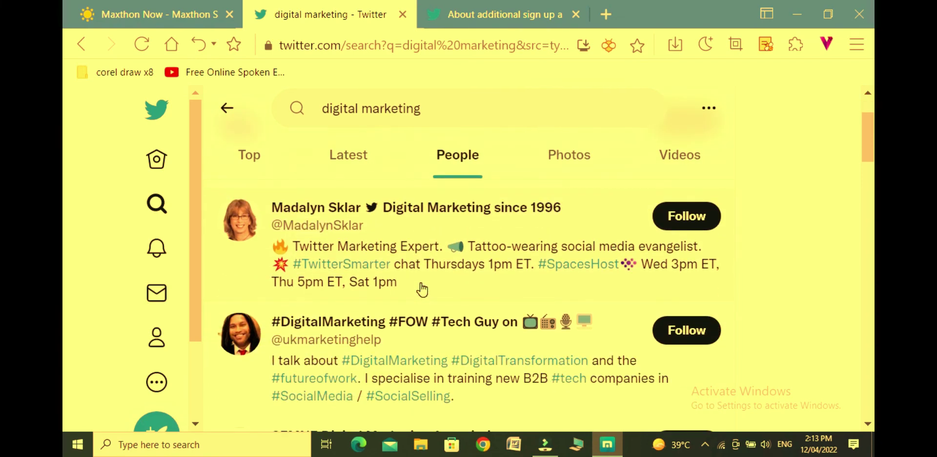
scroll(423, 290, down, 3)
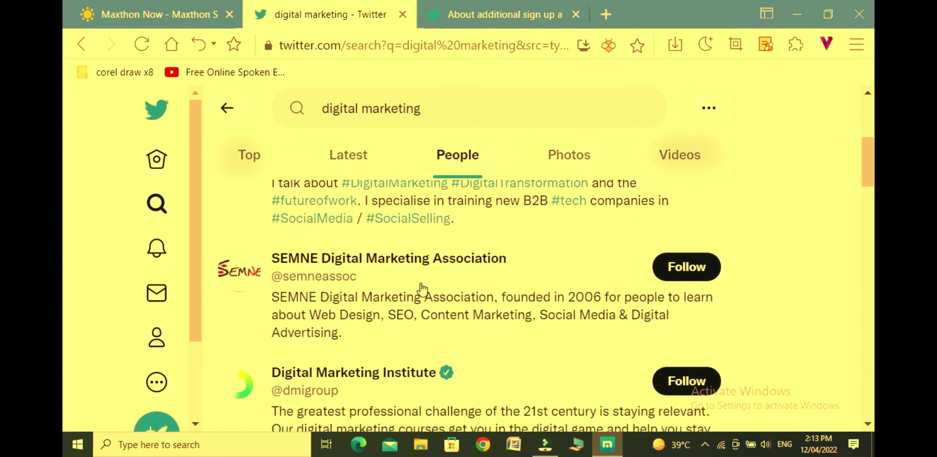
scroll(423, 290, down, 5)
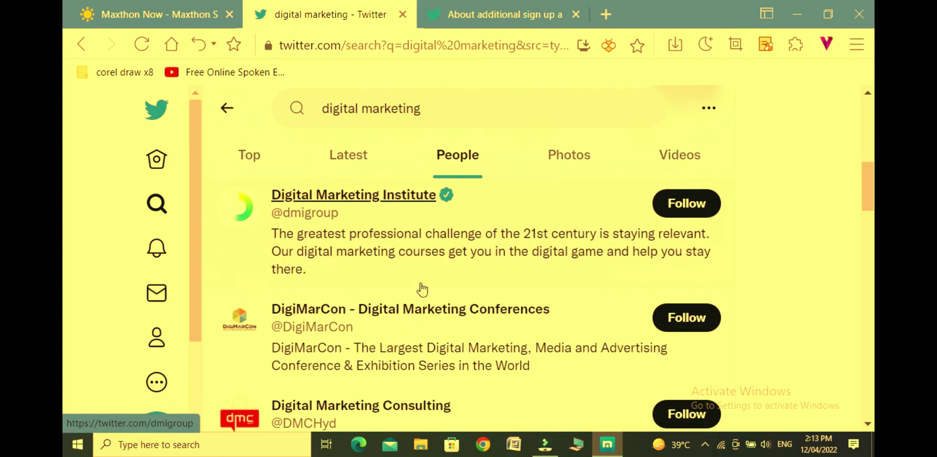
scroll(422, 283, down, 7)
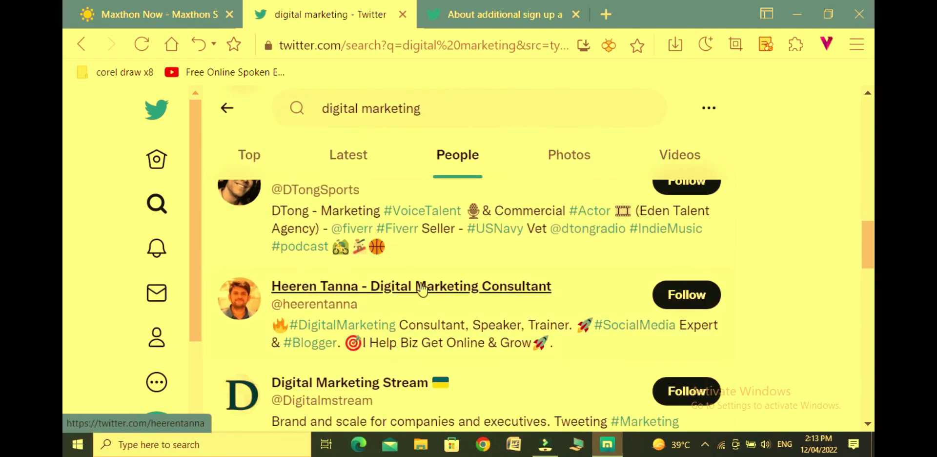
scroll(423, 289, down, 5)
scroll(423, 289, down, 7)
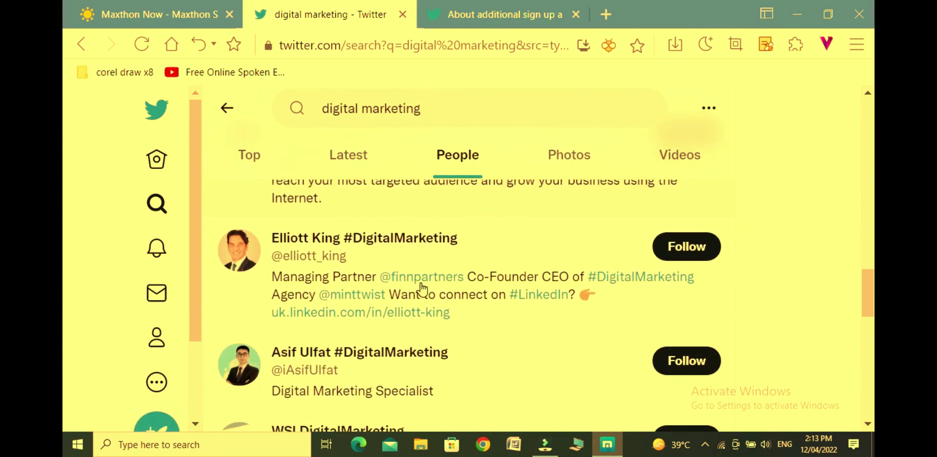
scroll(422, 289, down, 6)
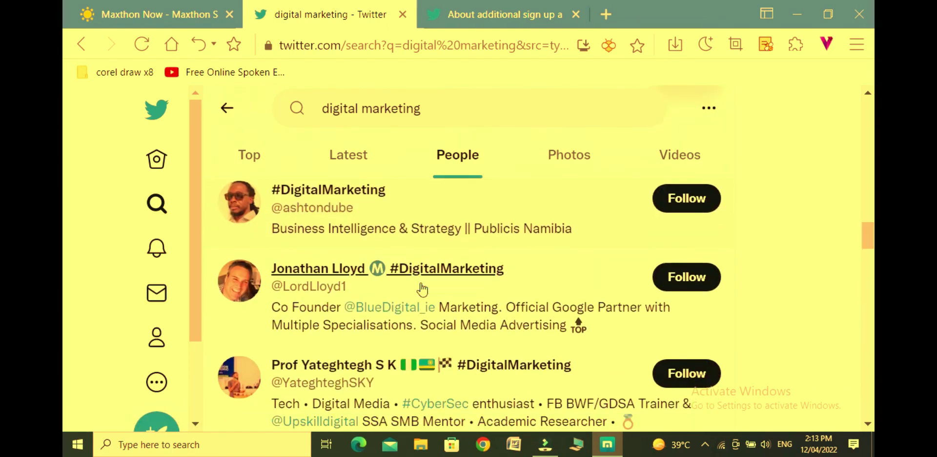
scroll(423, 289, down, 7)
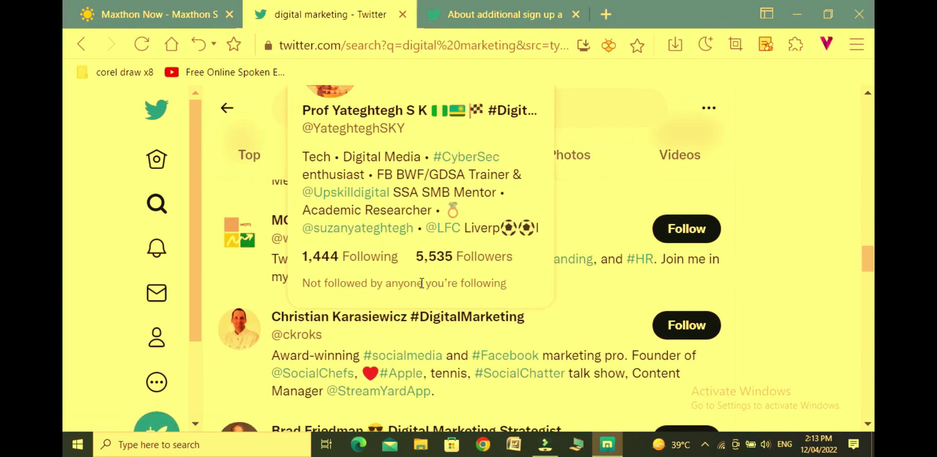
scroll(423, 290, down, 4)
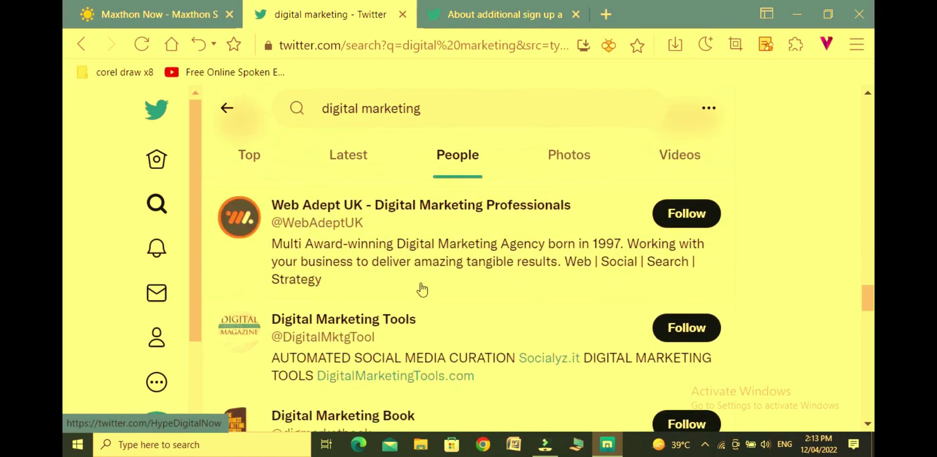
scroll(422, 289, down, 4)
scroll(423, 289, down, 6)
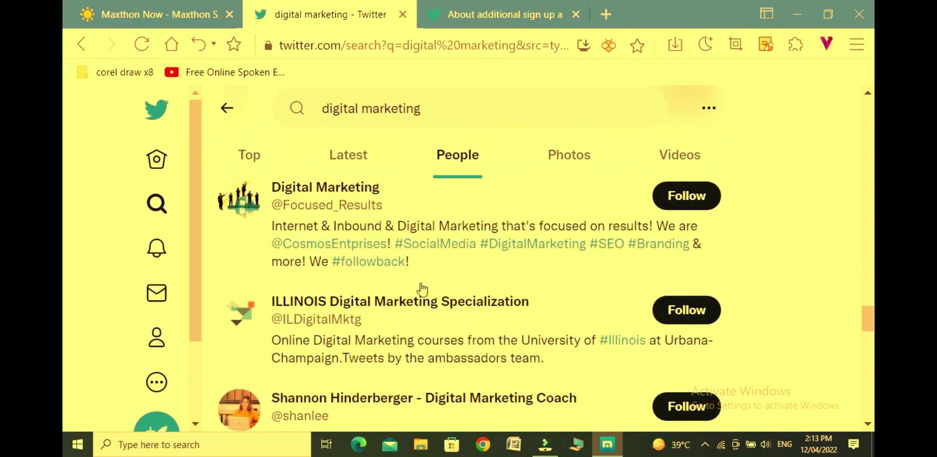
click(455, 104)
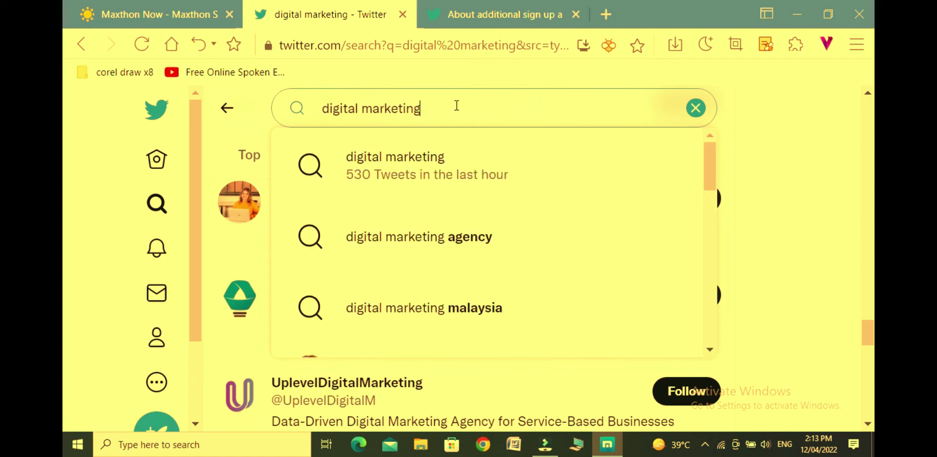
click(768, 175)
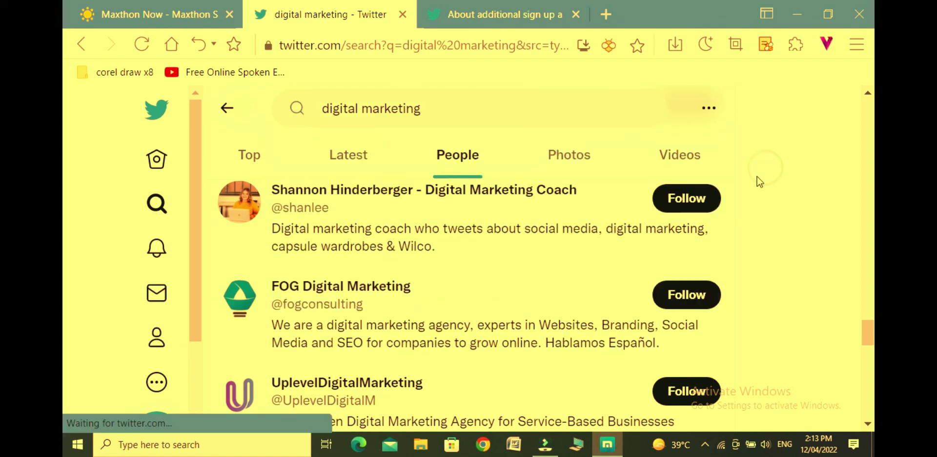
scroll(749, 188, down, 2)
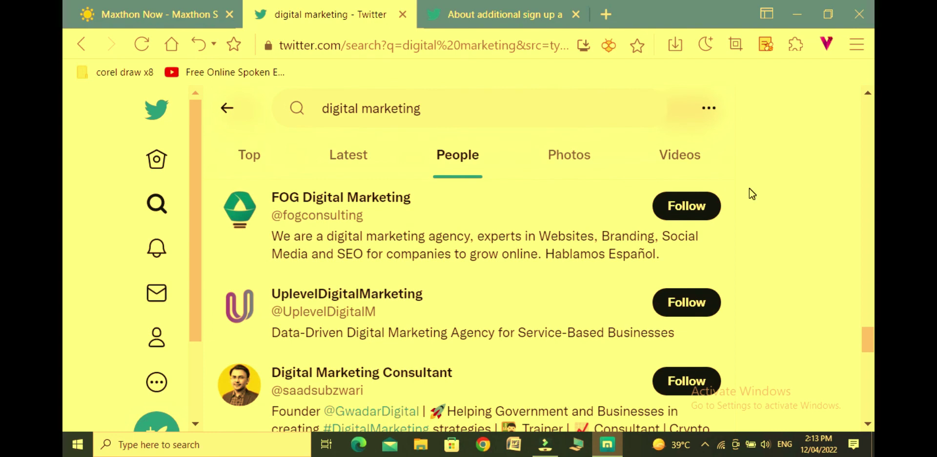
- Scroll through the digital marketing Photos results and open the ⋯ search options
click(574, 157)
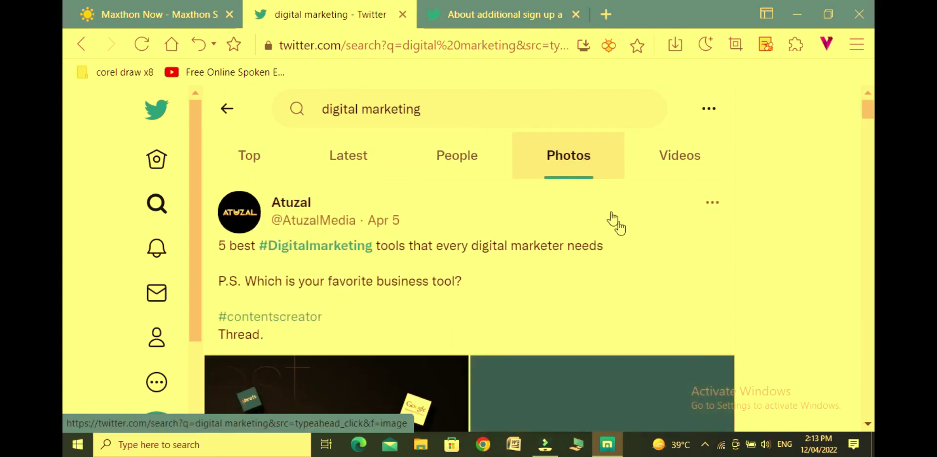
scroll(633, 252, down, 3)
scroll(634, 251, down, 10)
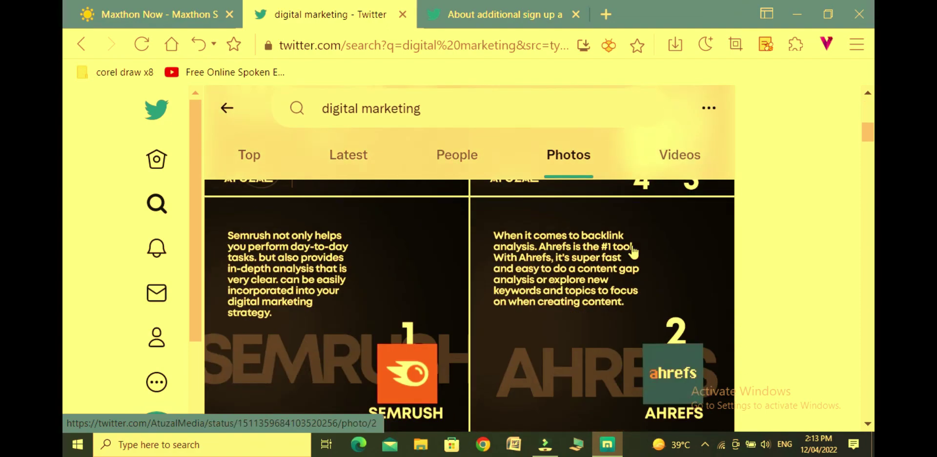
scroll(634, 251, down, 6)
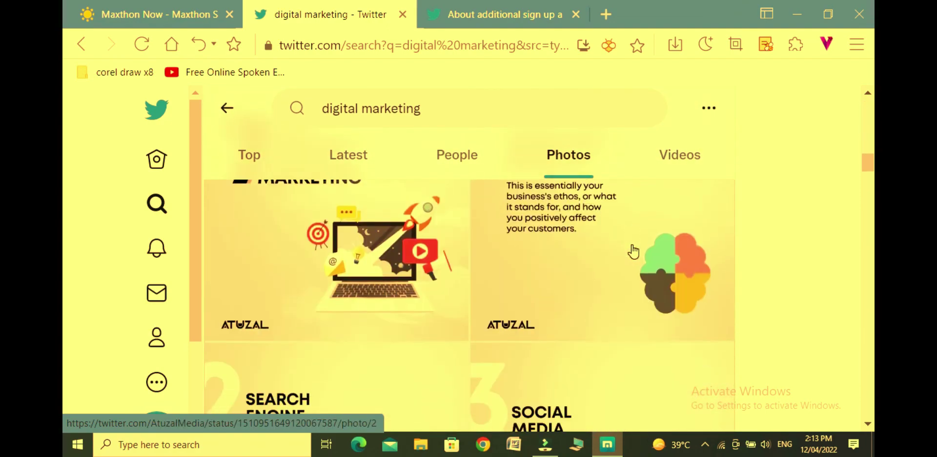
scroll(633, 252, down, 3)
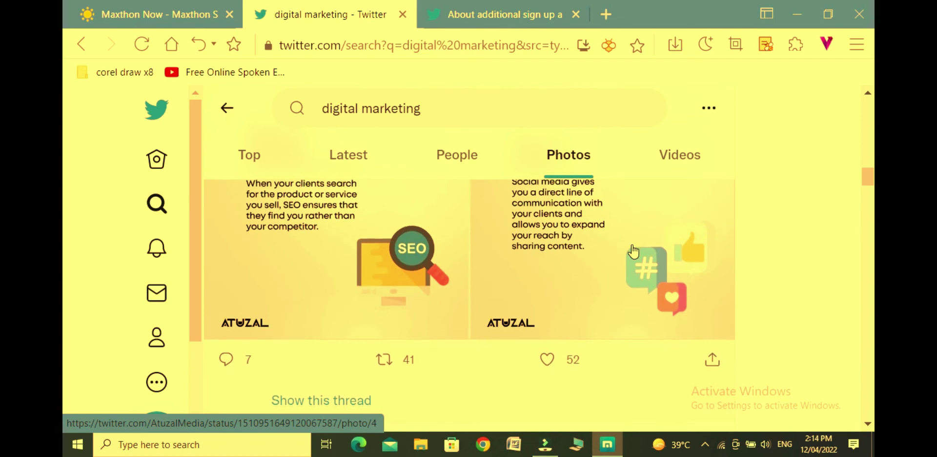
scroll(633, 252, down, 2)
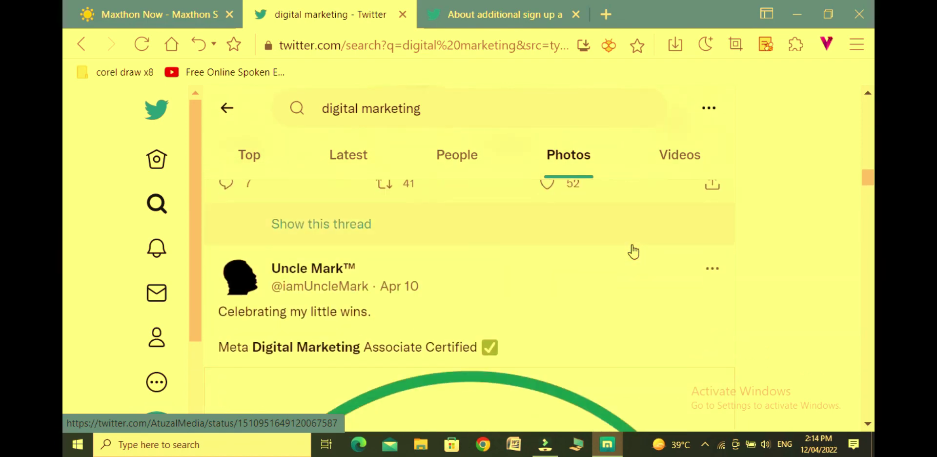
click(711, 118)
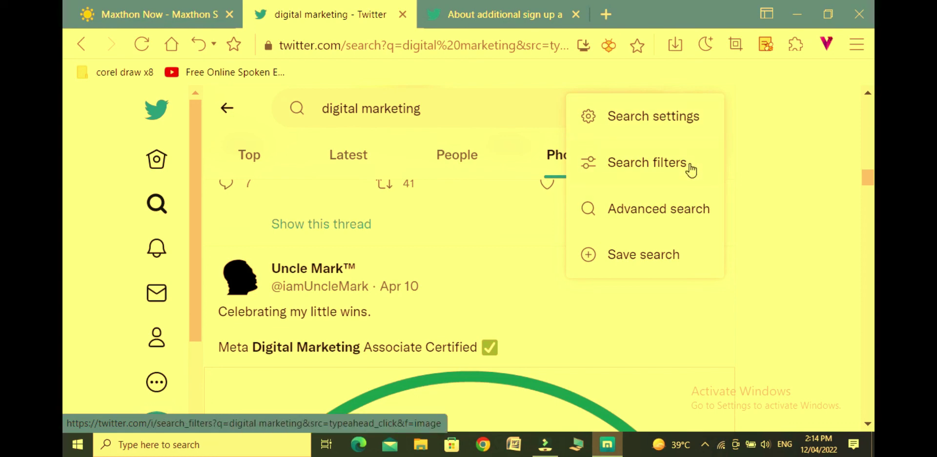
- Close the search options, open and discard a new tweet, then show hidden tray icons
click(198, 381)
scroll(199, 381, down, 3)
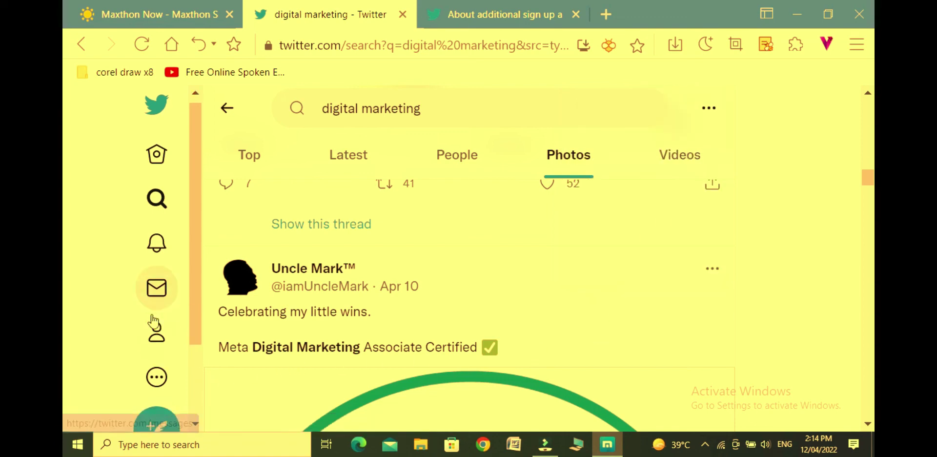
scroll(153, 322, down, 3)
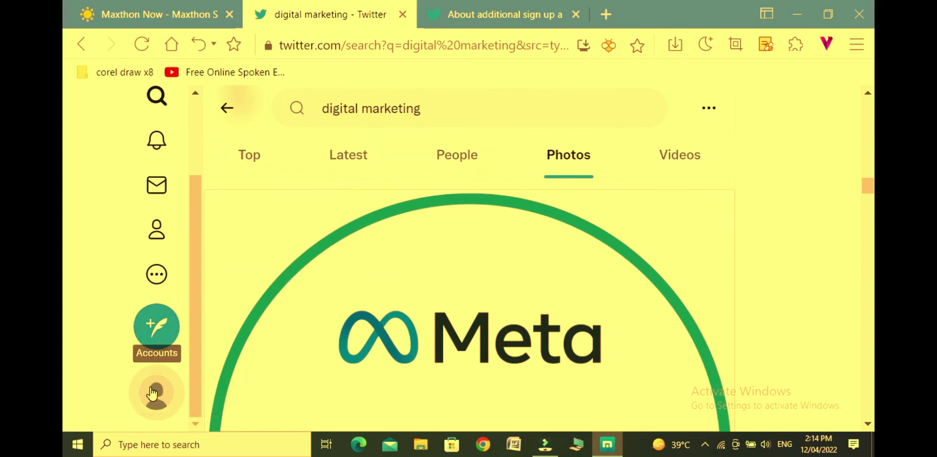
click(152, 330)
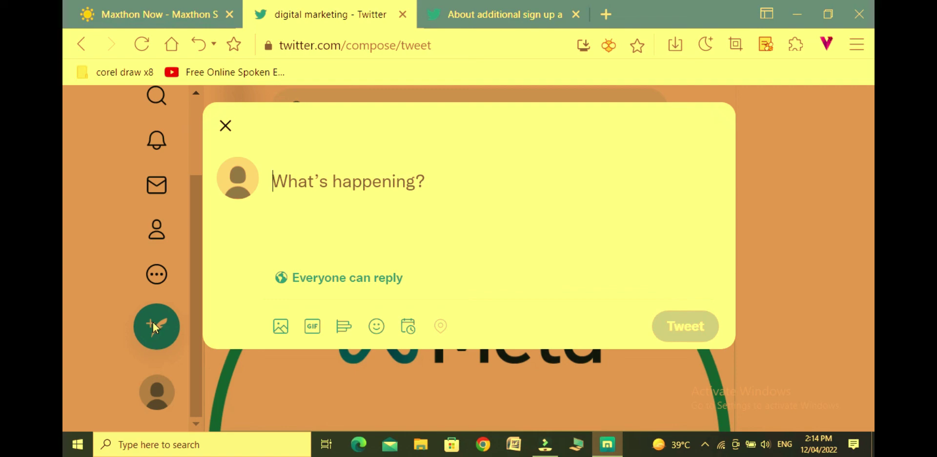
click(225, 125)
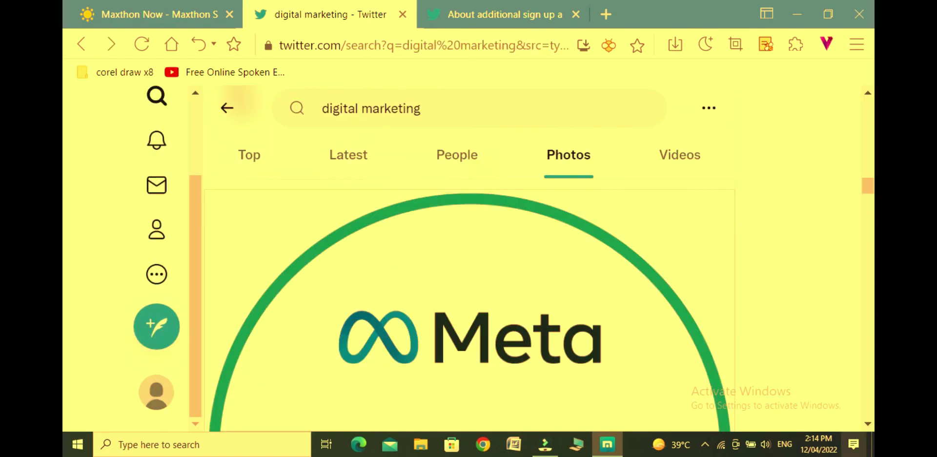
click(705, 444)
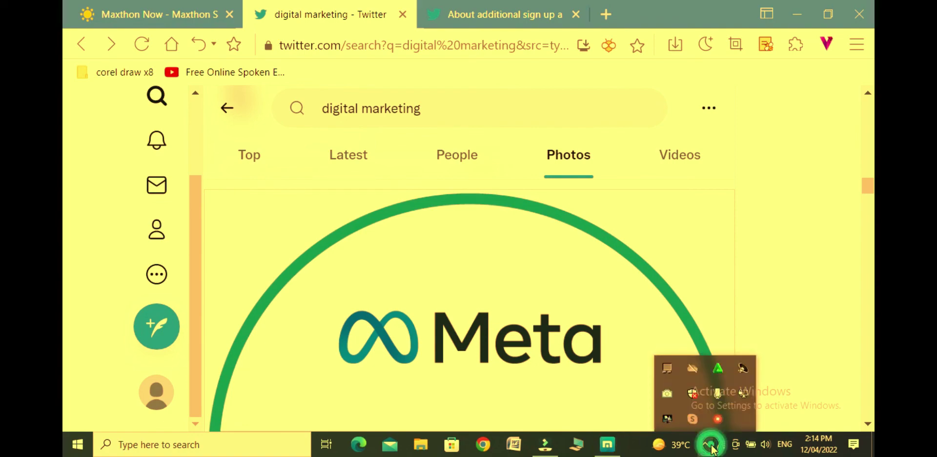